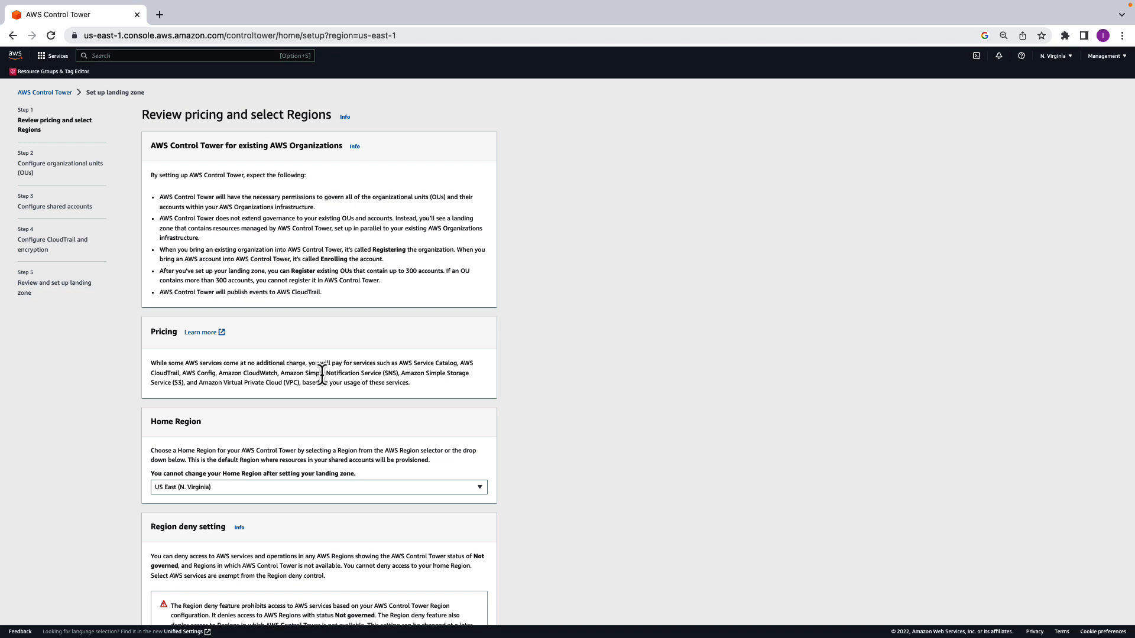
- Add Europe (London) and Europe (Paris) as additional governed Regions, and accept the default Security and Sandbox organizational units
{"action": "scroll", "coordinate": [322, 373], "scroll_direction": "down", "scroll_amount": 3}
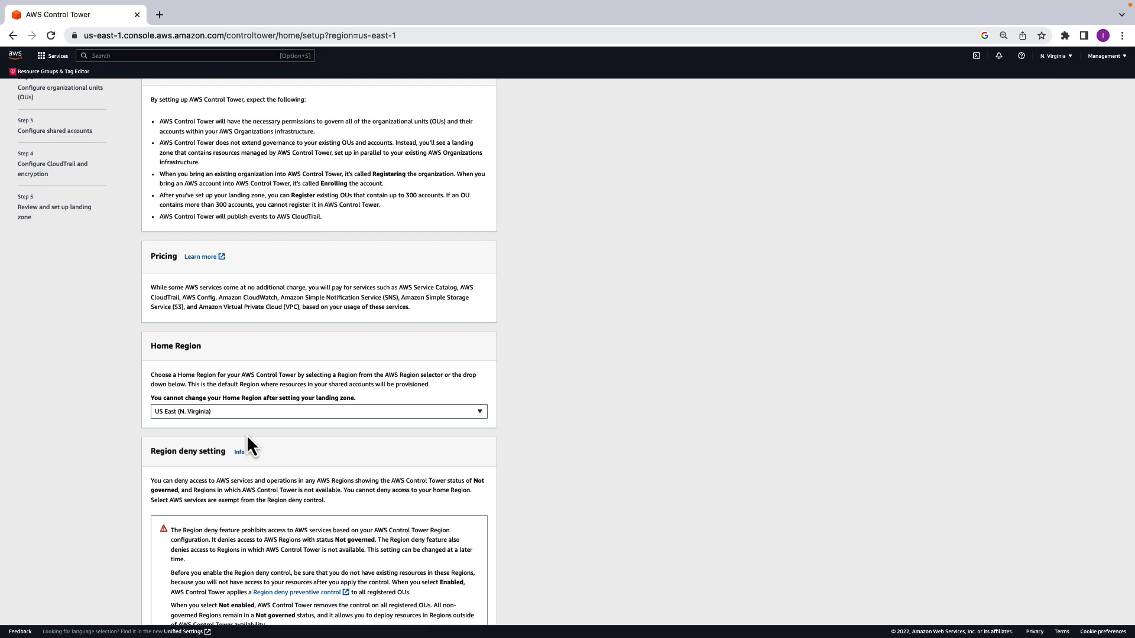
{"action": "scroll", "coordinate": [248, 437], "scroll_direction": "down", "scroll_amount": 4}
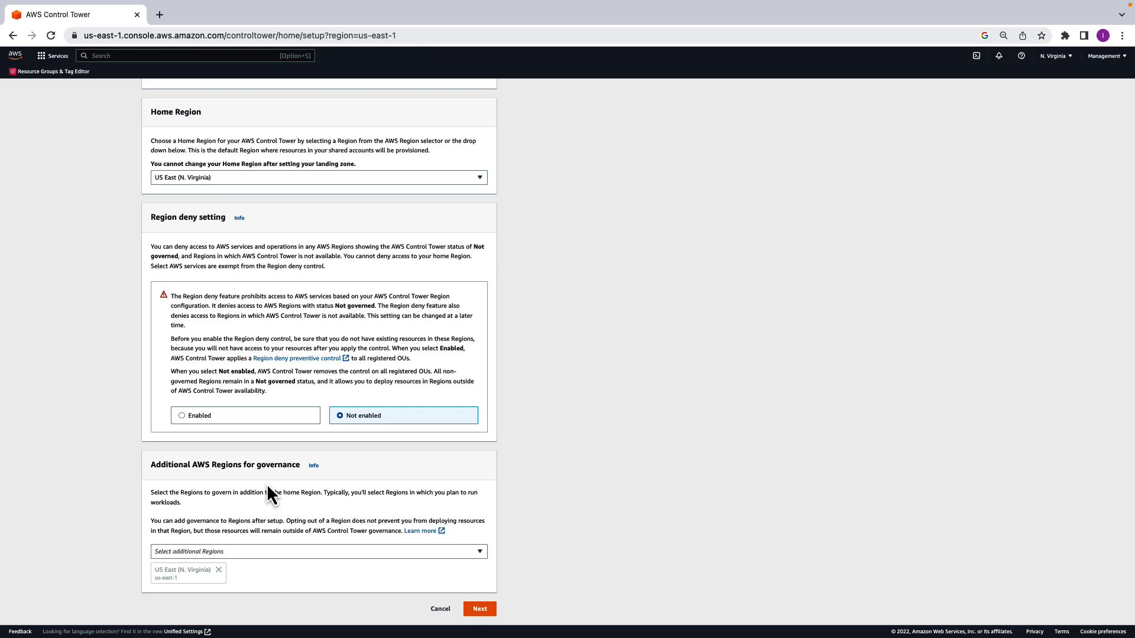
{"action": "left_click", "coordinate": [233, 552]}
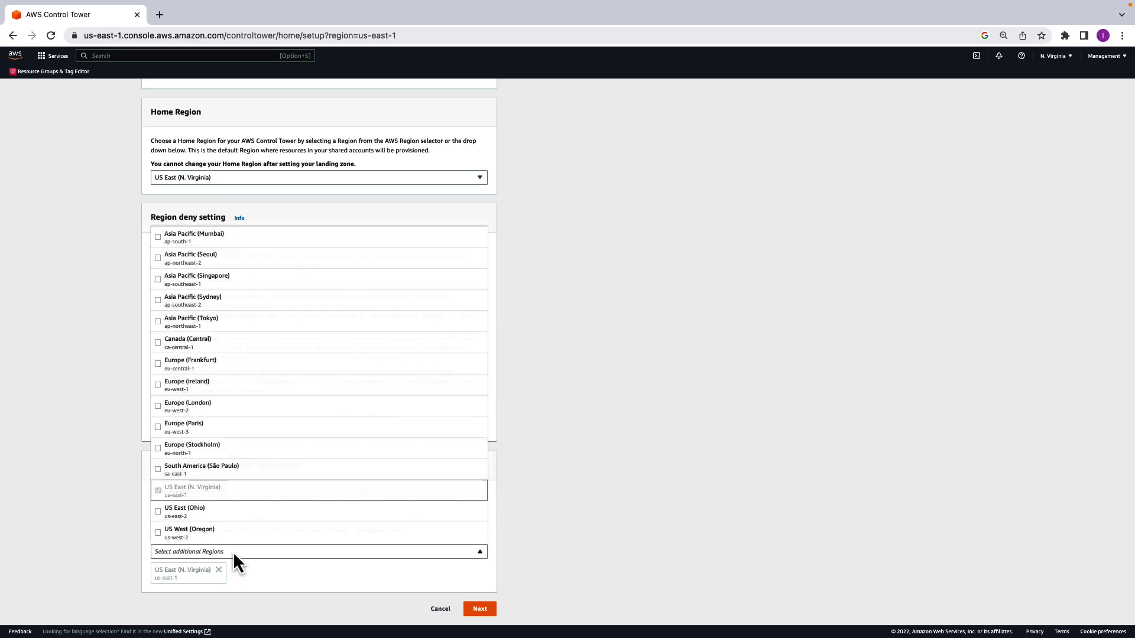
{"action": "left_click", "coordinate": [157, 408]}
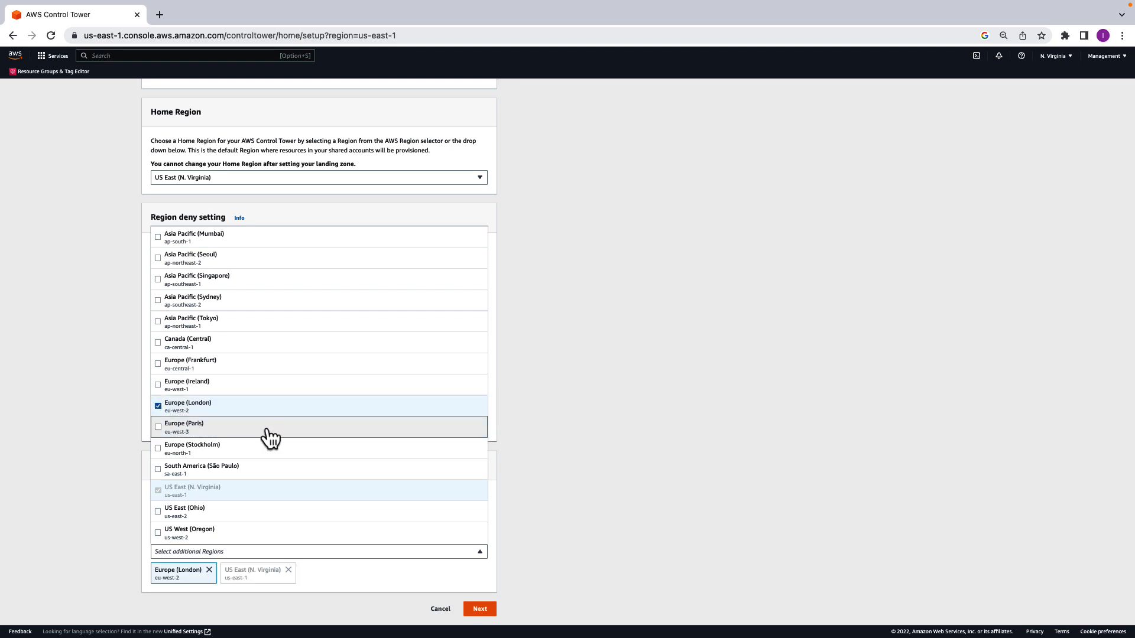
{"action": "left_click", "coordinate": [157, 427]}
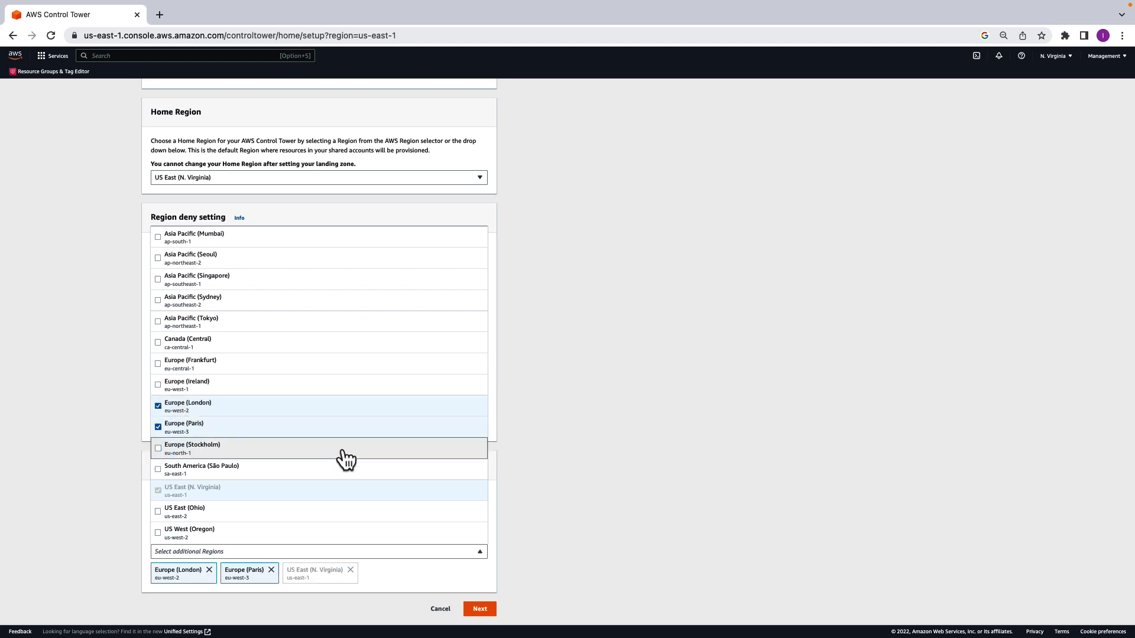
{"action": "left_click", "coordinate": [493, 592]}
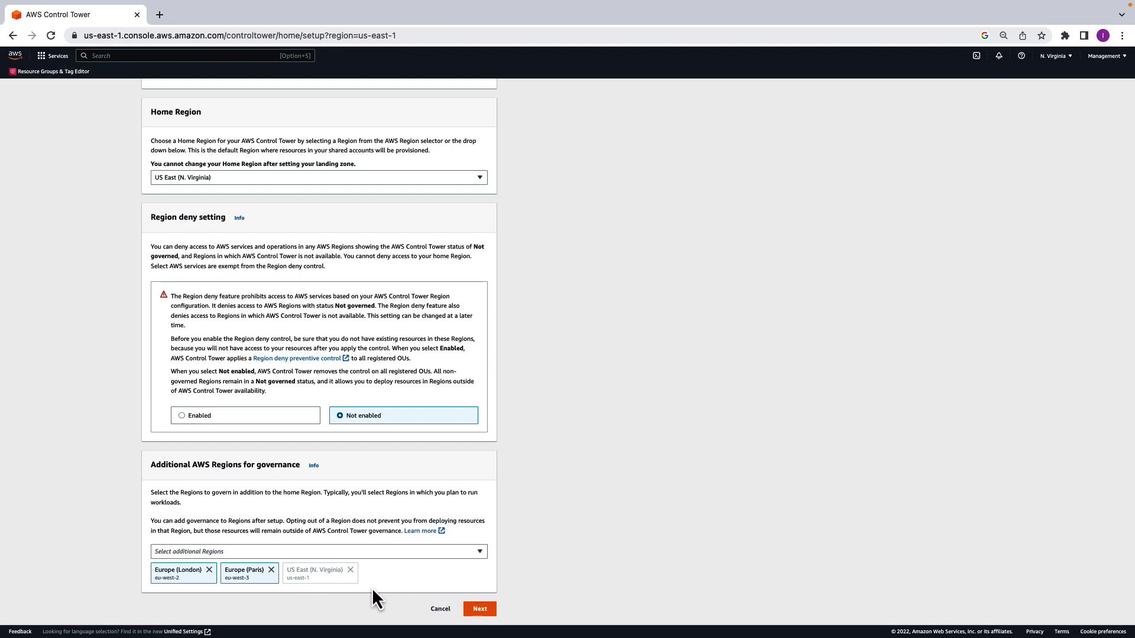
{"action": "left_click", "coordinate": [480, 609]}
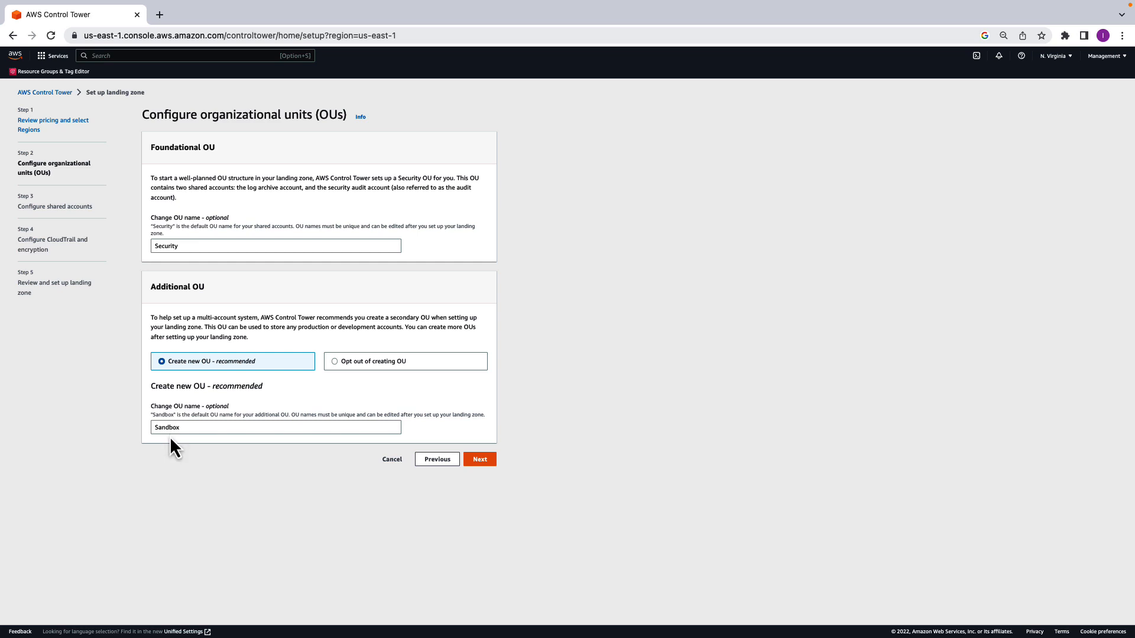
{"action": "left_click", "coordinate": [480, 462]}
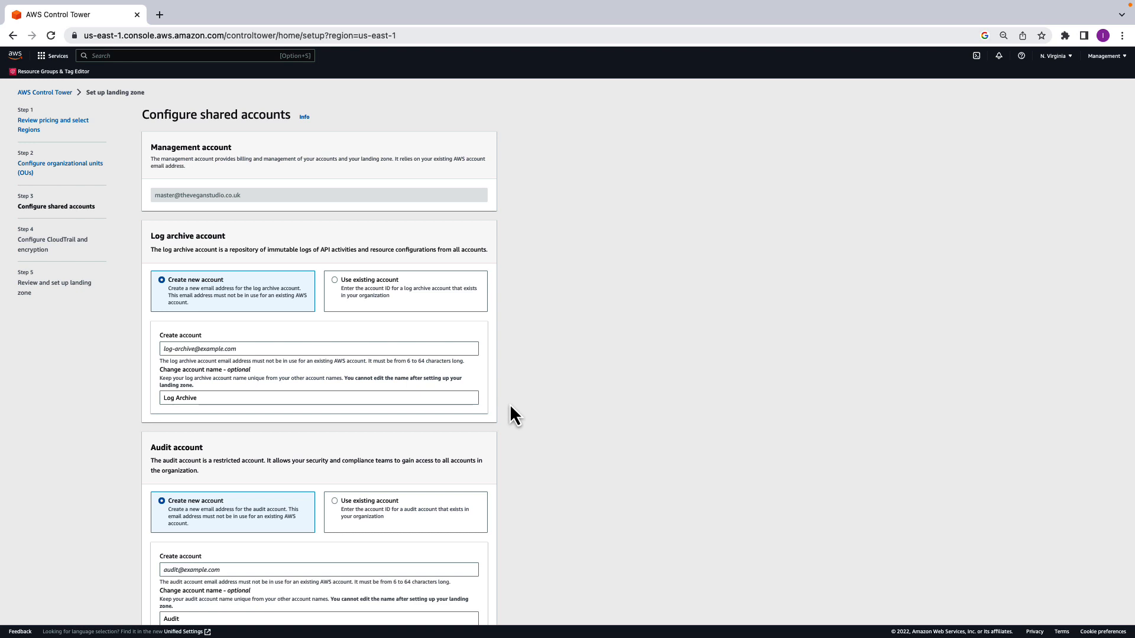
- Enter the e-mail addresses for the new log archive and audit accounts, and continue to the CloudTrail and encryption settings
{"action": "left_click", "coordinate": [189, 348]}
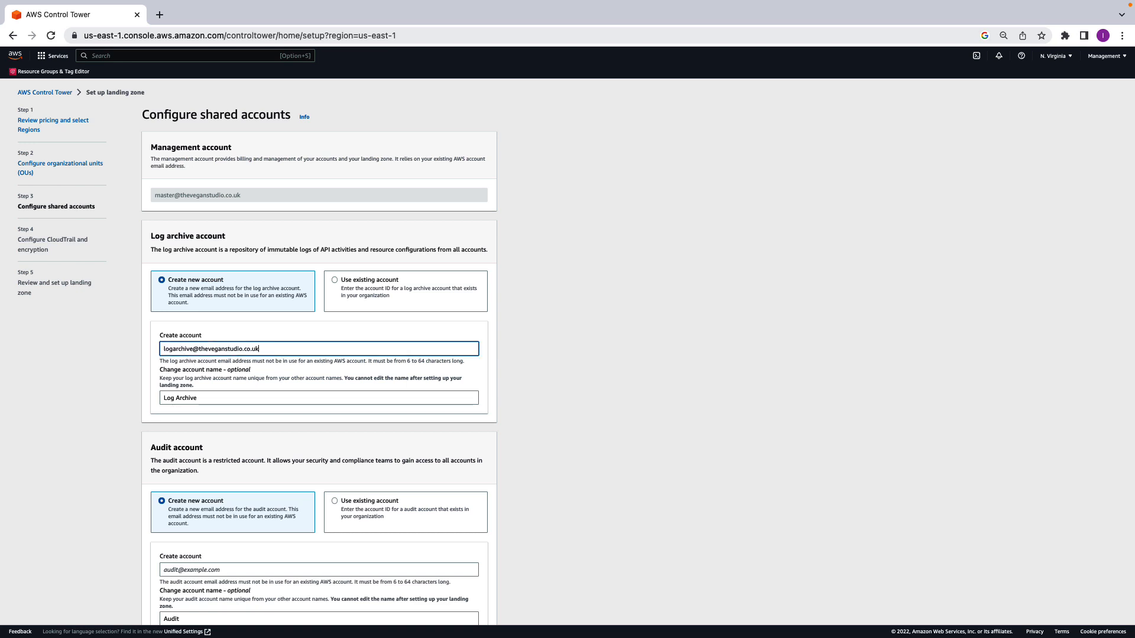
{"action": "scroll", "coordinate": [288, 407], "scroll_direction": "down", "scroll_amount": 2}
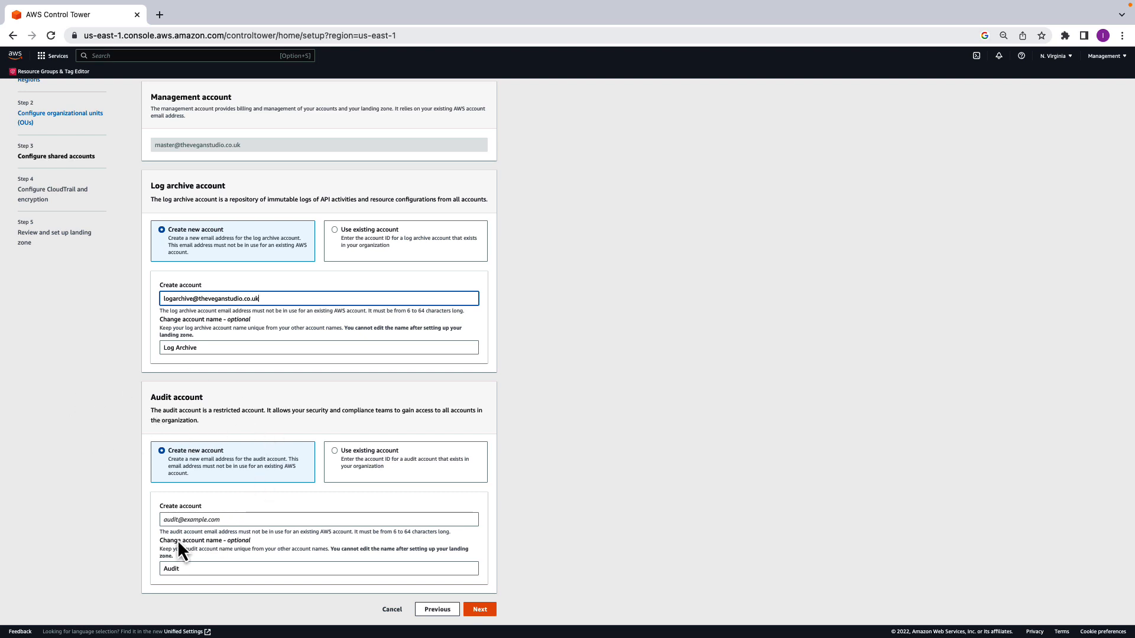
{"action": "left_click", "coordinate": [175, 521]}
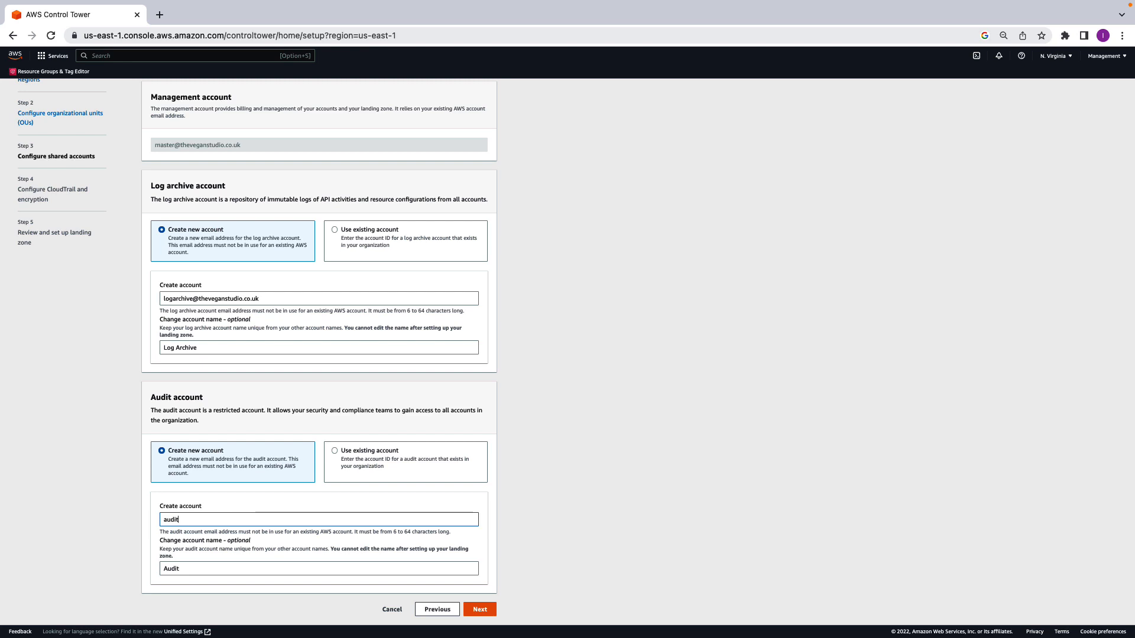
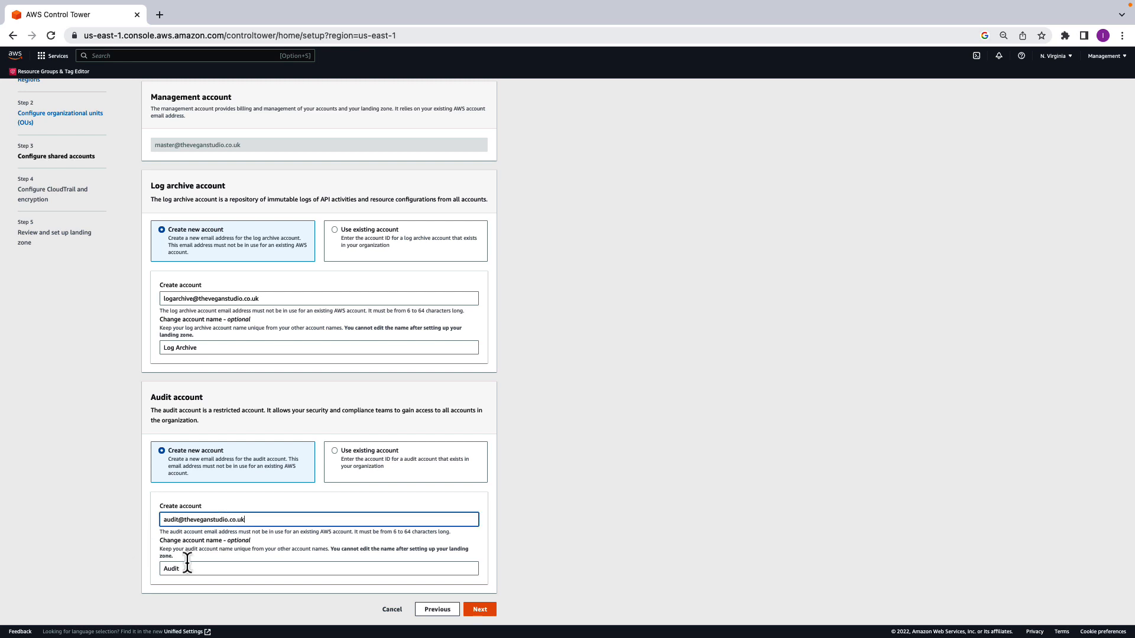
{"action": "left_click", "coordinate": [493, 612]}
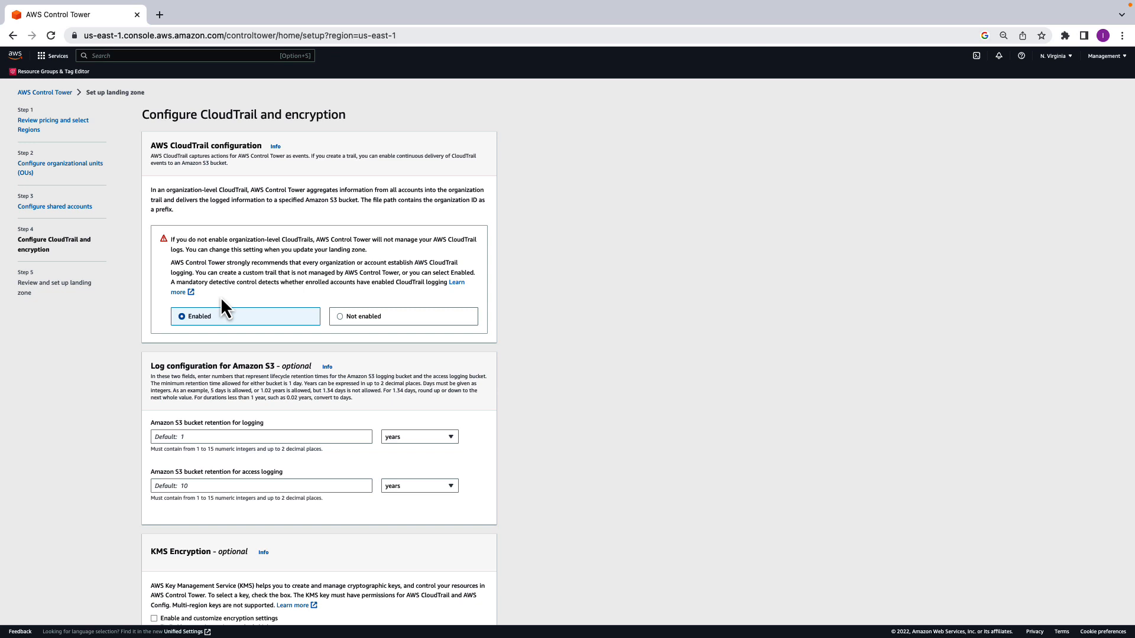
- Accept the default CloudTrail, Amazon S3 log retention and KMS encryption settings and continue to the final review
{"action": "scroll", "coordinate": [222, 297], "scroll_direction": "down", "scroll_amount": 1}
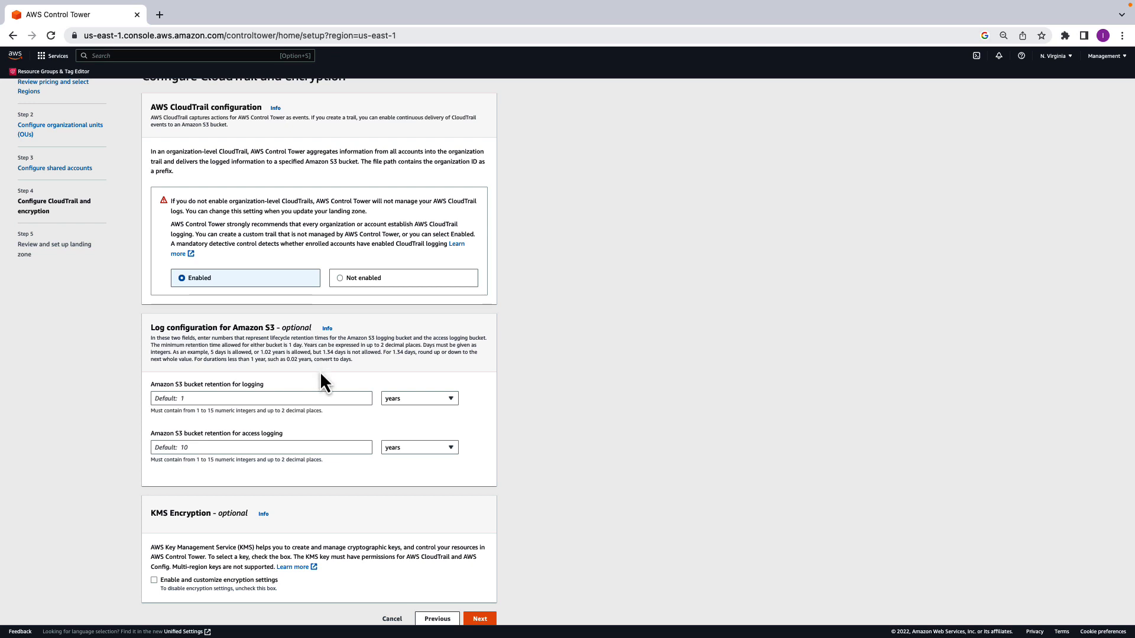
{"action": "scroll", "coordinate": [353, 399], "scroll_direction": "down", "scroll_amount": 1}
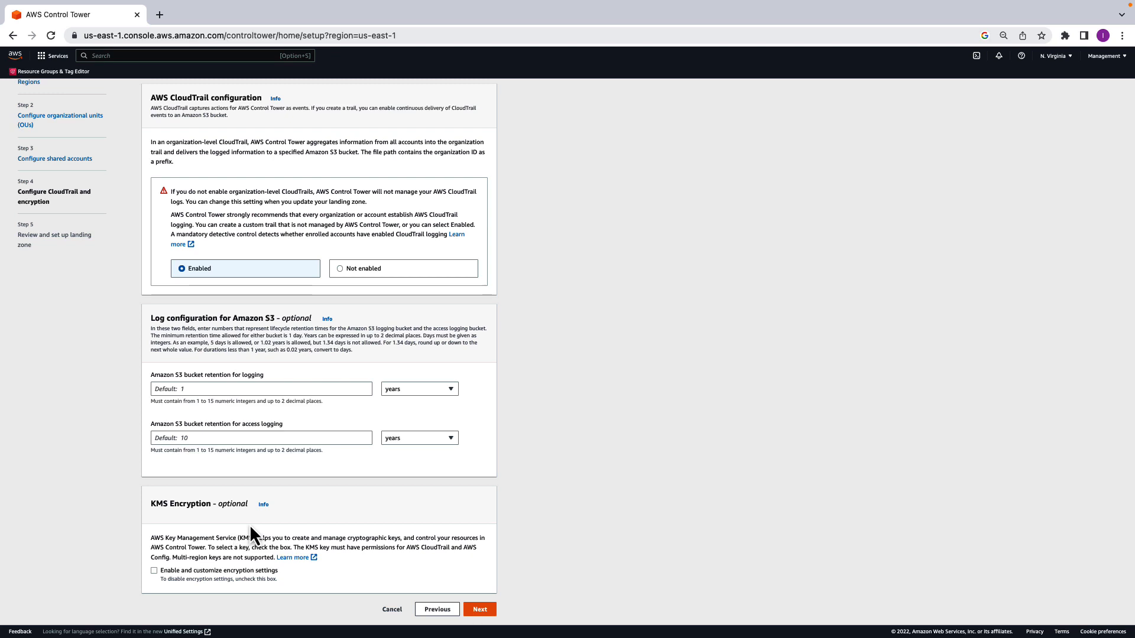
{"action": "left_click", "coordinate": [482, 611]}
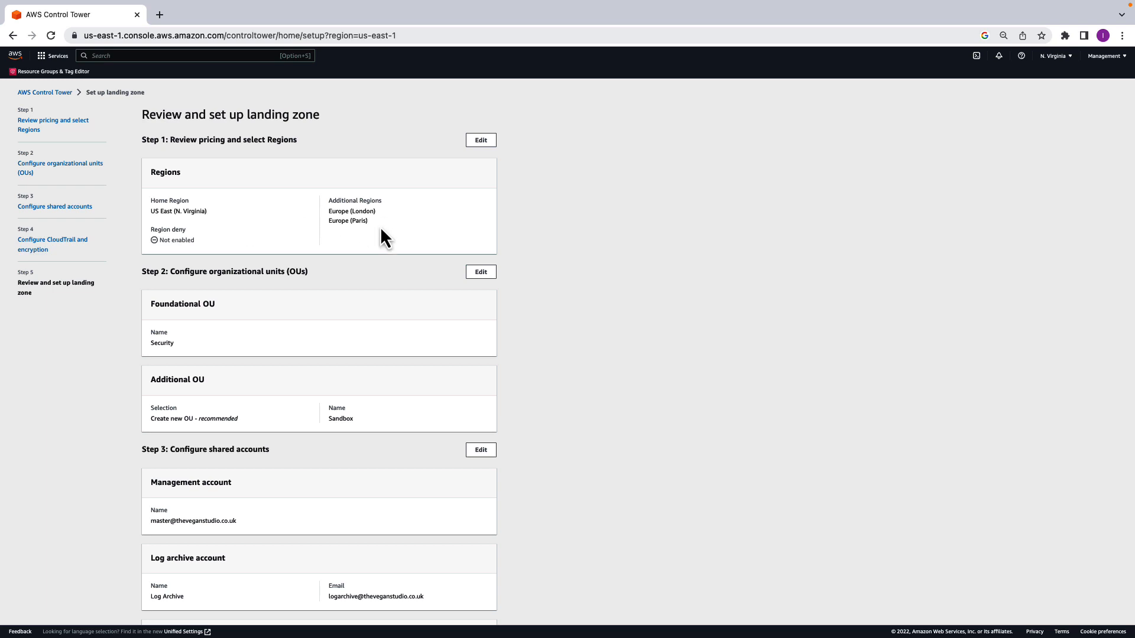
- Review the landing zone configuration summary and acknowledge the AWS Control Tower service permissions and guidance
{"action": "scroll", "coordinate": [385, 271], "scroll_direction": "down", "scroll_amount": 2}
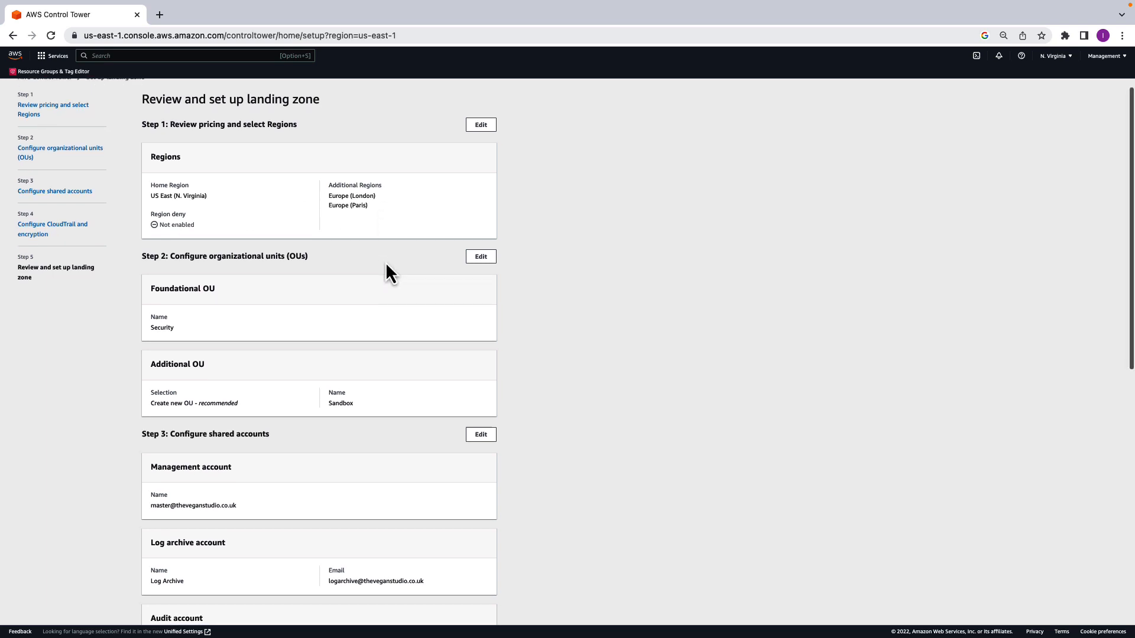
{"action": "scroll", "coordinate": [294, 383], "scroll_direction": "down", "scroll_amount": 4}
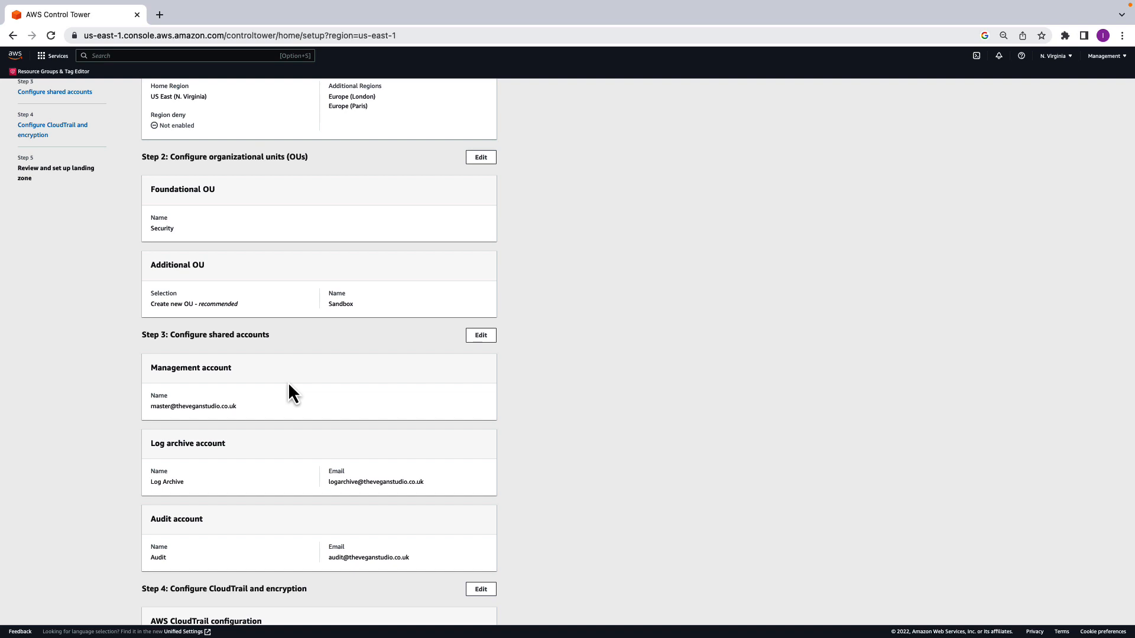
{"action": "scroll", "coordinate": [289, 384], "scroll_direction": "down", "scroll_amount": 2}
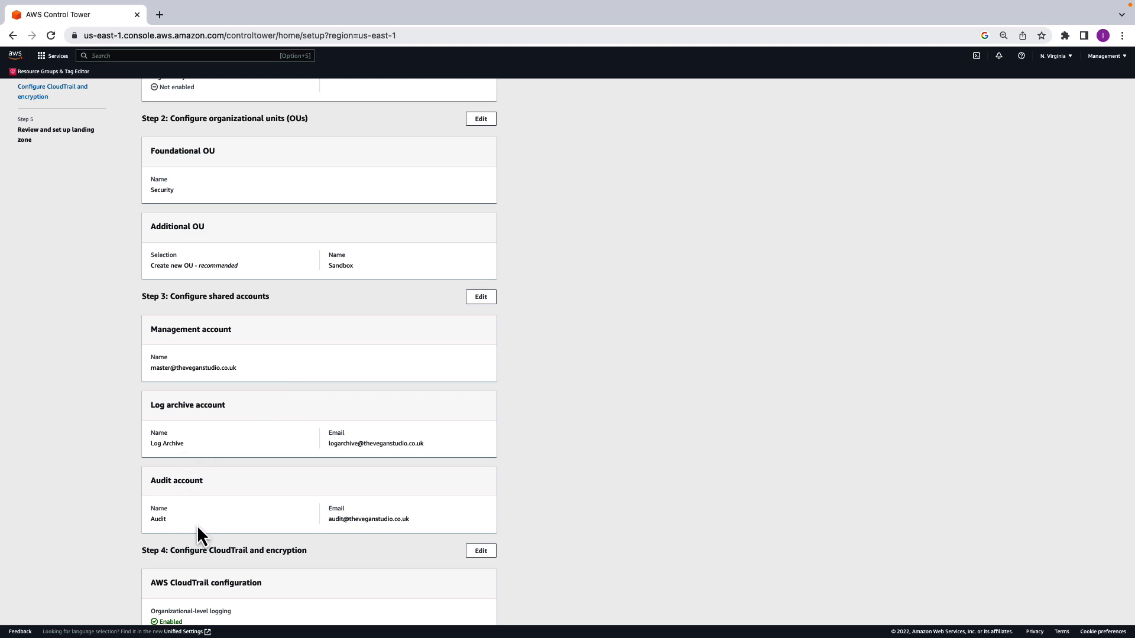
{"action": "scroll", "coordinate": [299, 455], "scroll_direction": "down", "scroll_amount": 5}
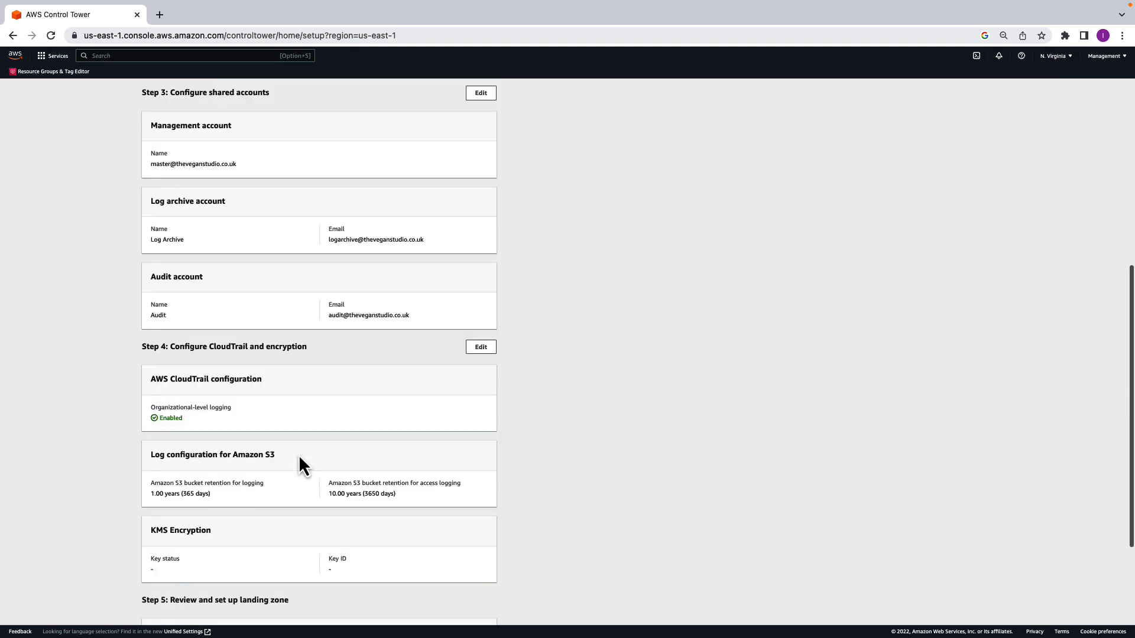
{"action": "scroll", "coordinate": [282, 507], "scroll_direction": "down", "scroll_amount": 2}
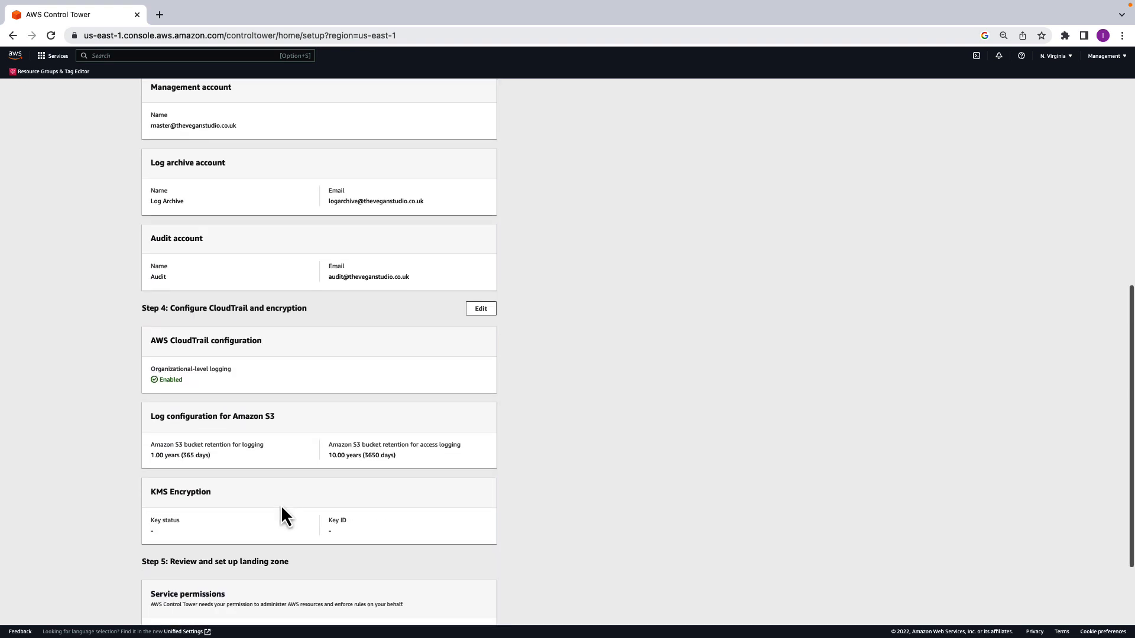
{"action": "scroll", "coordinate": [282, 509], "scroll_direction": "down", "scroll_amount": 2}
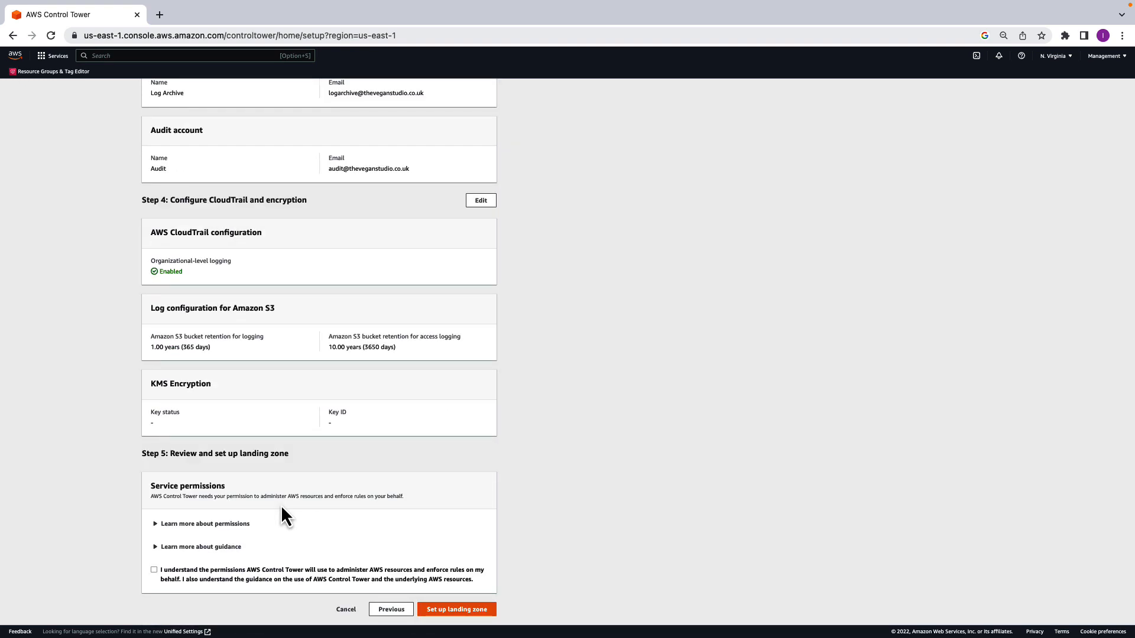
{"action": "left_click", "coordinate": [155, 570]}
- Expand the permissions and guidance details to read them, and launch the landing zone setup
{"action": "left_click", "coordinate": [169, 525]}
{"action": "scroll", "coordinate": [169, 530], "scroll_direction": "down", "scroll_amount": 9}
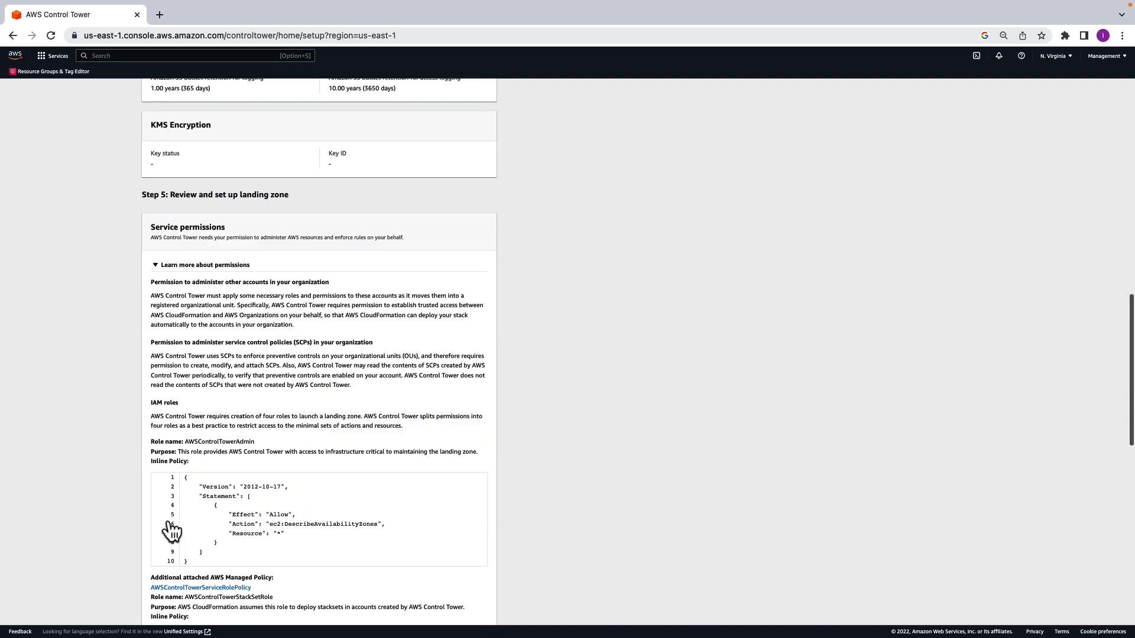
{"action": "scroll", "coordinate": [170, 531], "scroll_direction": "down", "scroll_amount": 6}
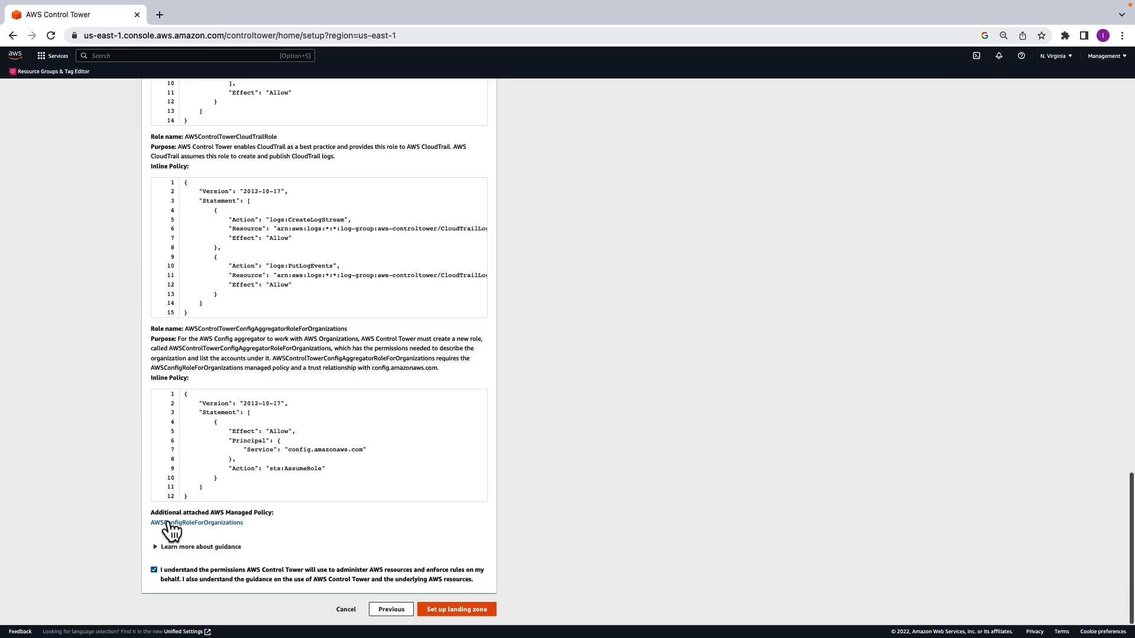
{"action": "left_click", "coordinate": [166, 547]}
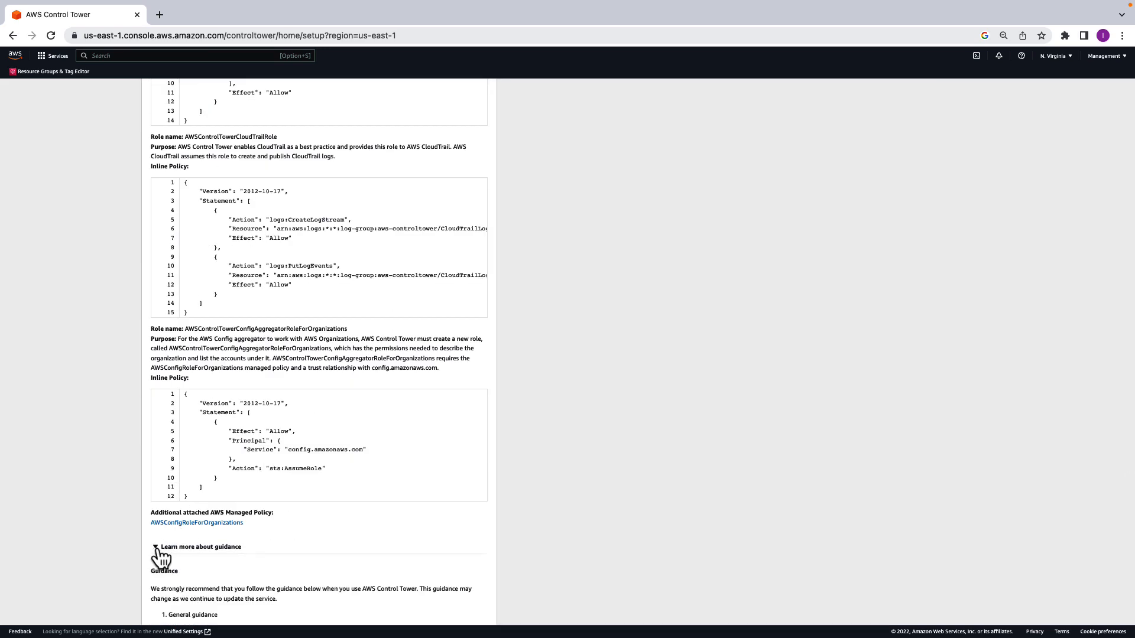
{"action": "scroll", "coordinate": [214, 544], "scroll_direction": "down", "scroll_amount": 7}
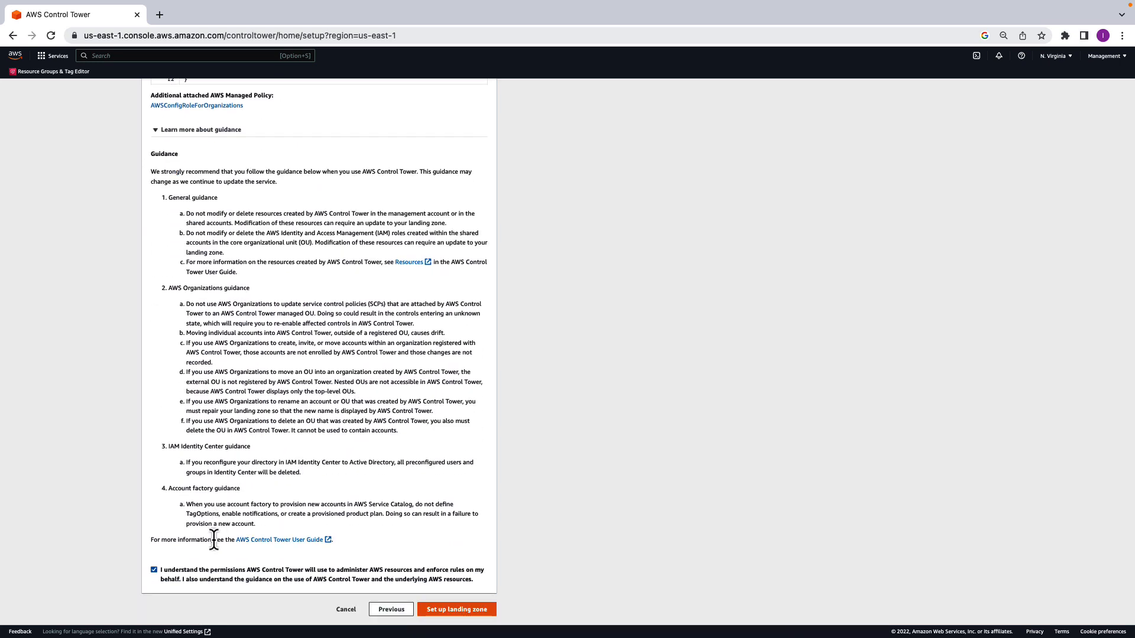
{"action": "left_click", "coordinate": [470, 615]}
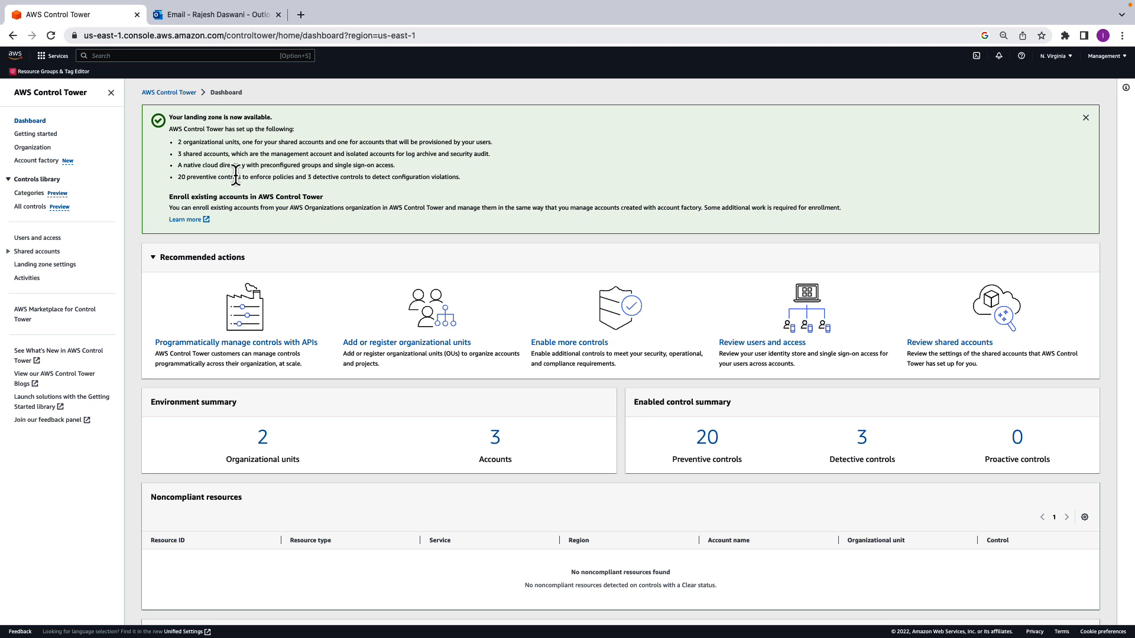
- View the organization structure with the accounts inside Production-OU, Development-OU and Security expanded
{"action": "left_click", "coordinate": [32, 147]}
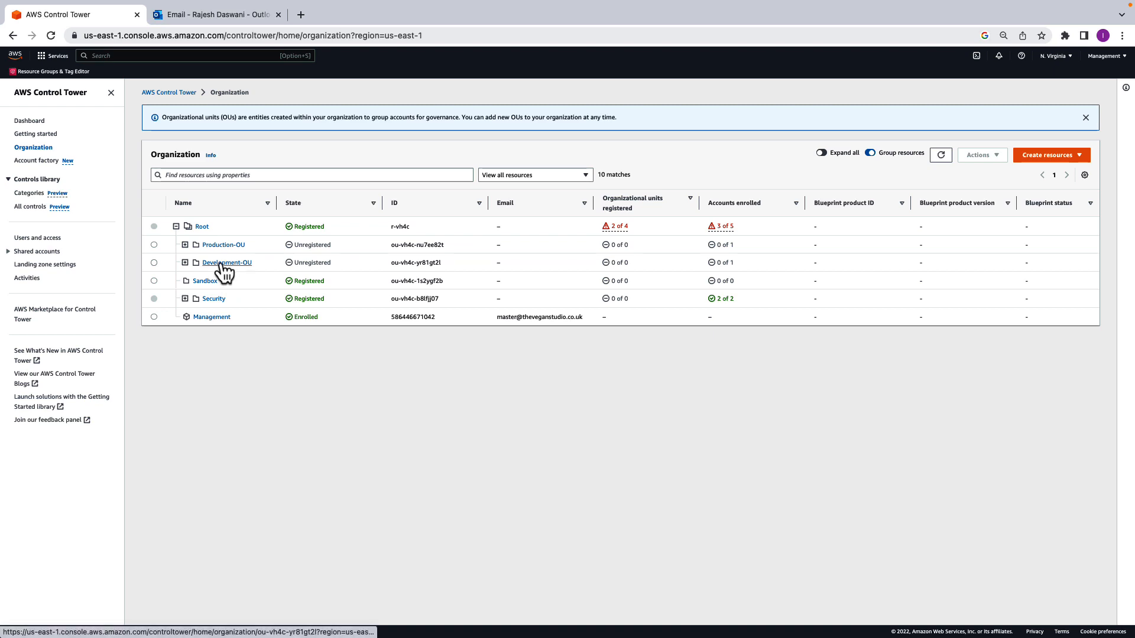
{"action": "left_click", "coordinate": [185, 245]}
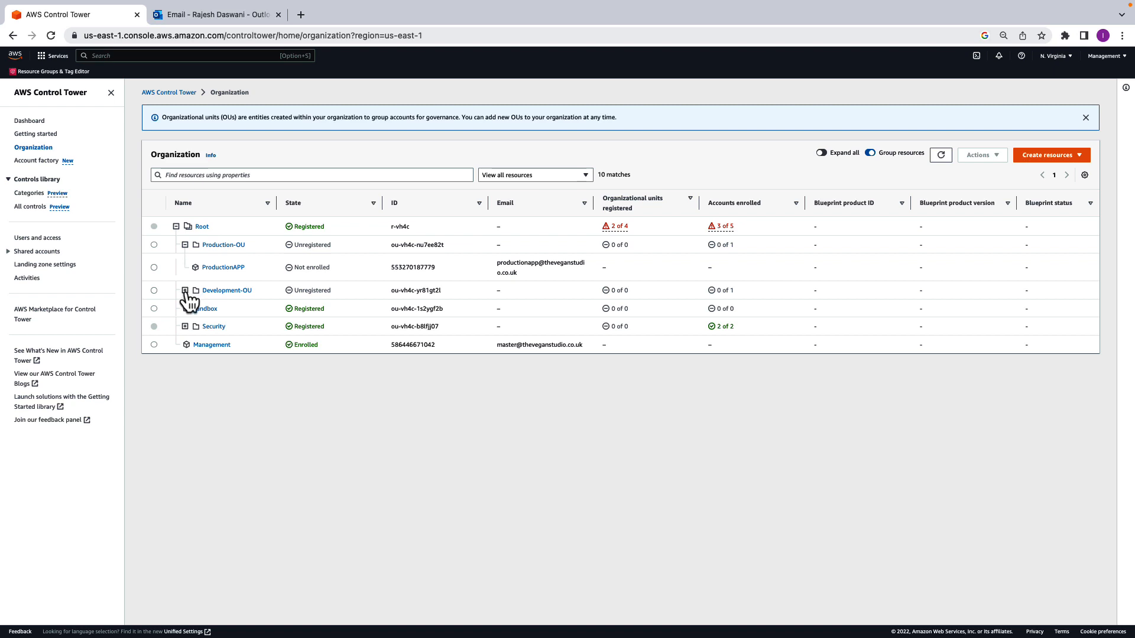
{"action": "left_click", "coordinate": [185, 290]}
{"action": "left_click", "coordinate": [185, 354]}
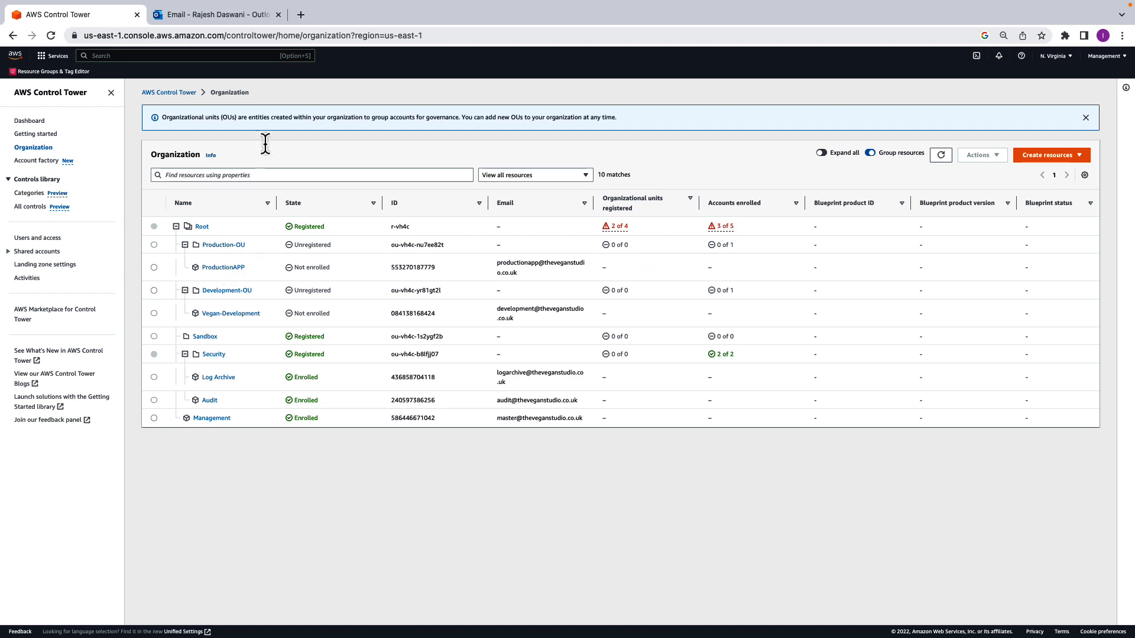
- Switch to the Outlook inbox, view the audit account's Amazon Web Services welcome e-mail, and open the IAM Identity Center invitation
{"action": "left_click", "coordinate": [230, 21]}
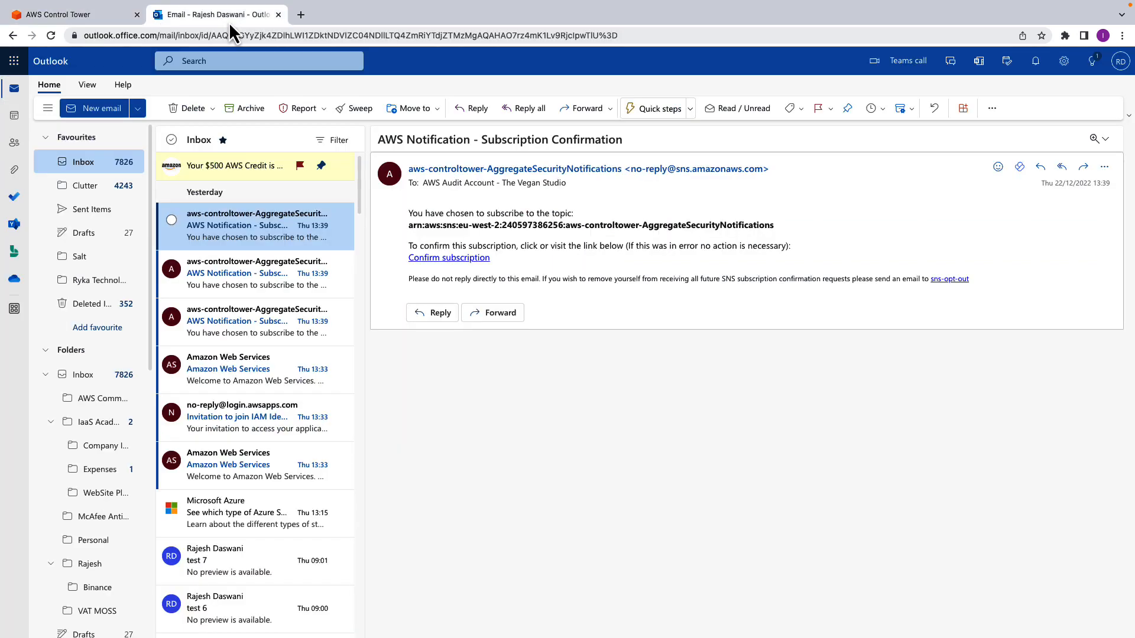
{"action": "left_click", "coordinate": [257, 474]}
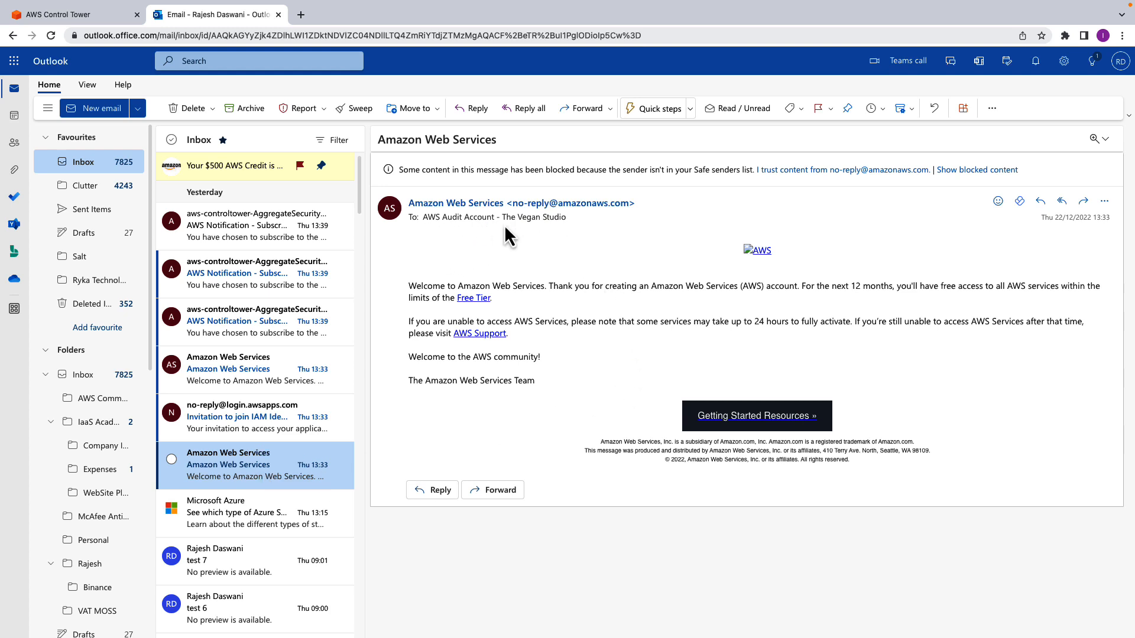
{"action": "left_click", "coordinate": [256, 437]}
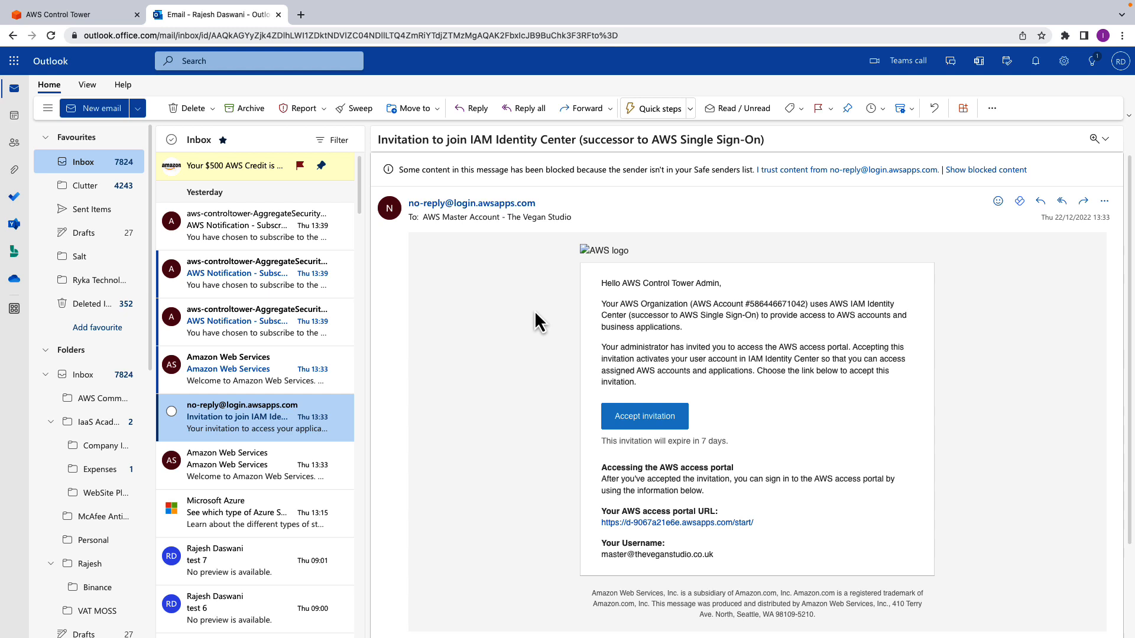
- Accept the IAM Identity Center invitation and set a new password for the invited Control Tower admin user
{"action": "left_click", "coordinate": [672, 417]}
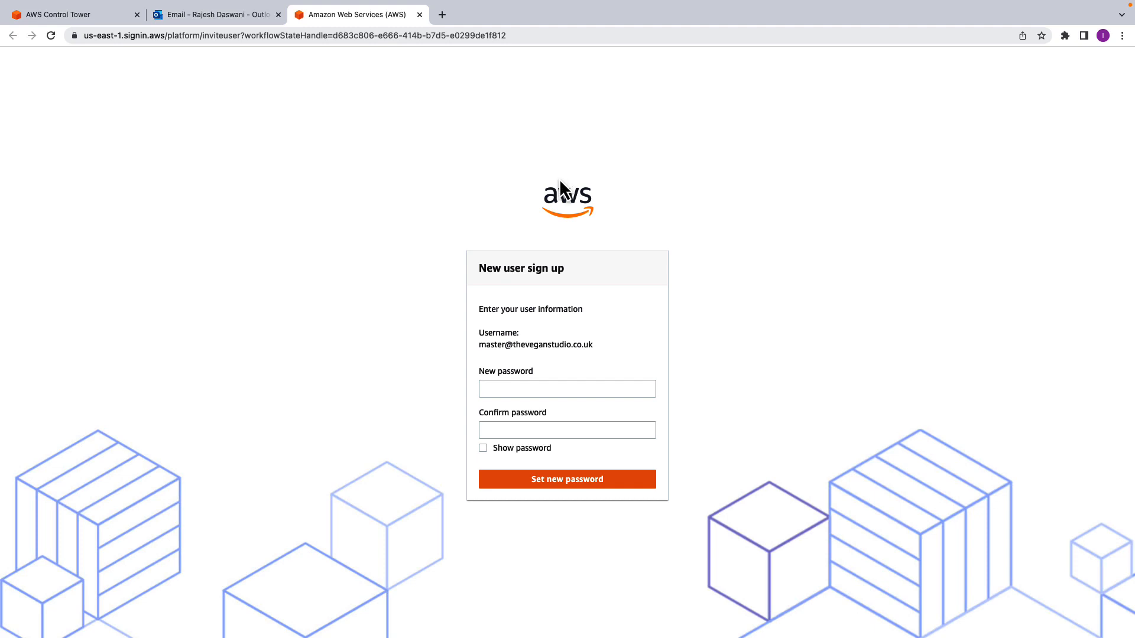
{"action": "left_click", "coordinate": [553, 394]}
{"action": "left_click", "coordinate": [569, 479]}
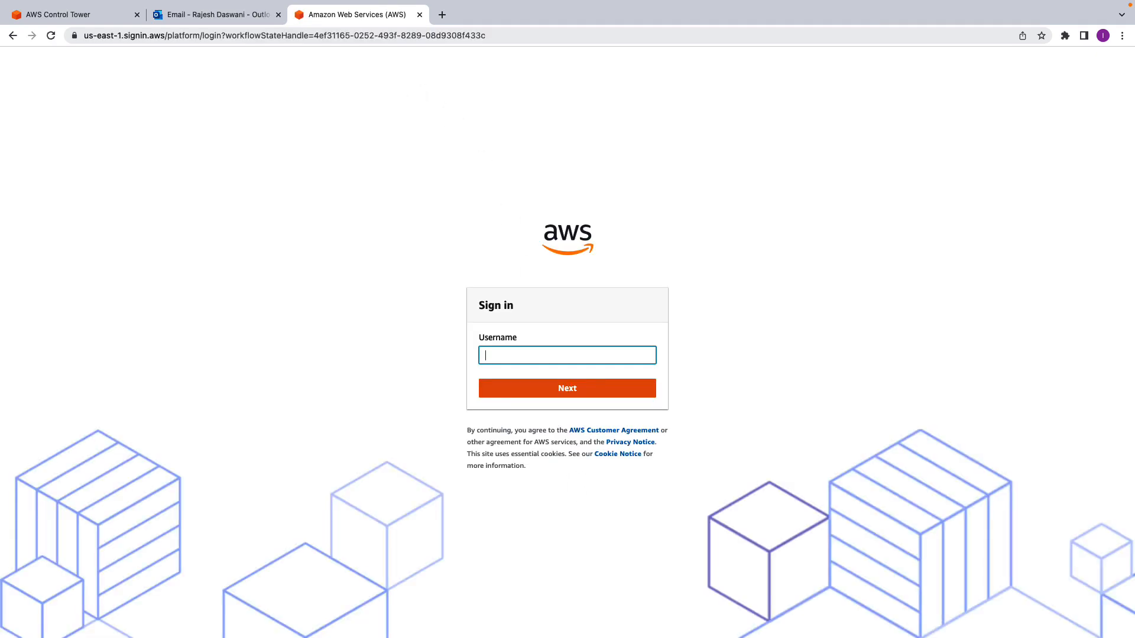
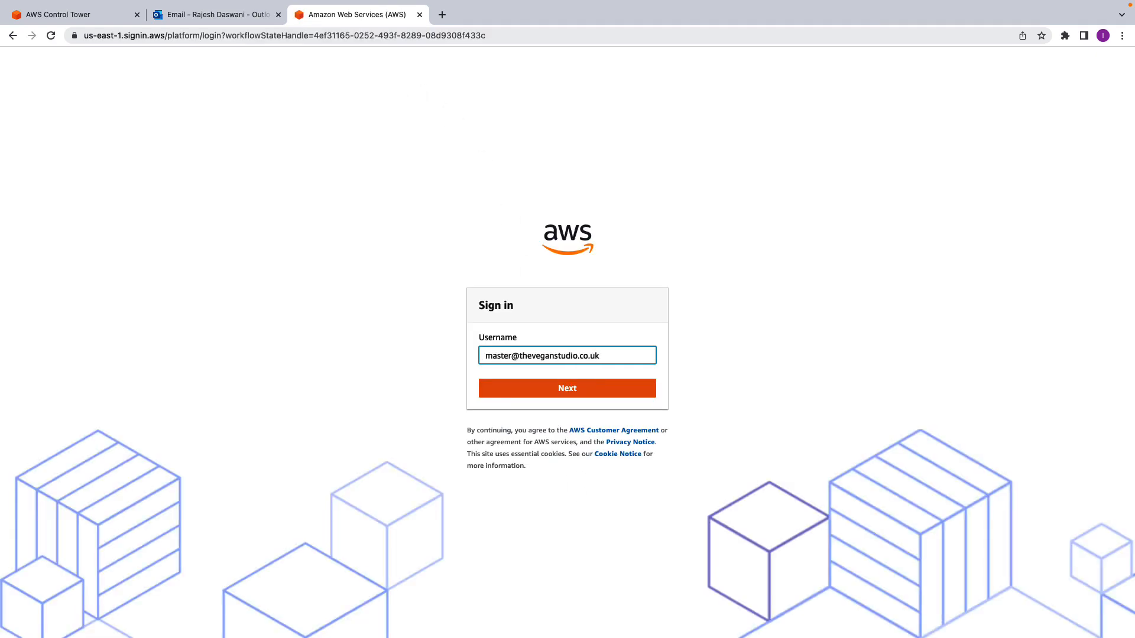
- Sign in to the AWS access portal with the admin's username and password, and expand the list of available AWS accounts
{"action": "left_click", "coordinate": [566, 391]}
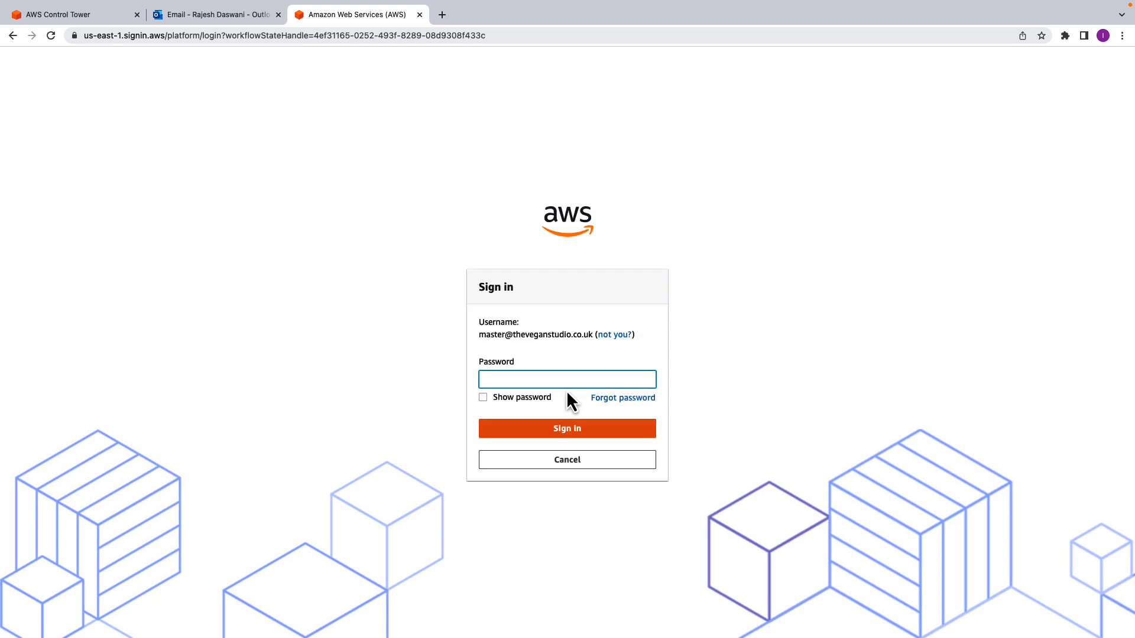
{"action": "key", "text": "super+v"}
{"action": "left_click", "coordinate": [545, 427]}
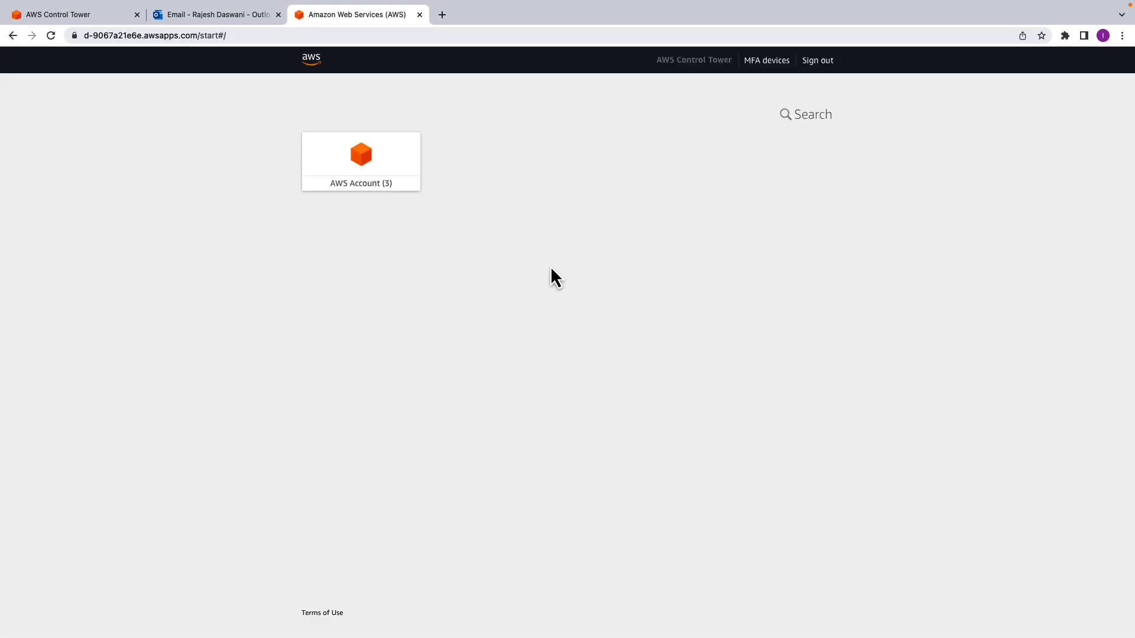
{"action": "left_click", "coordinate": [362, 195]}
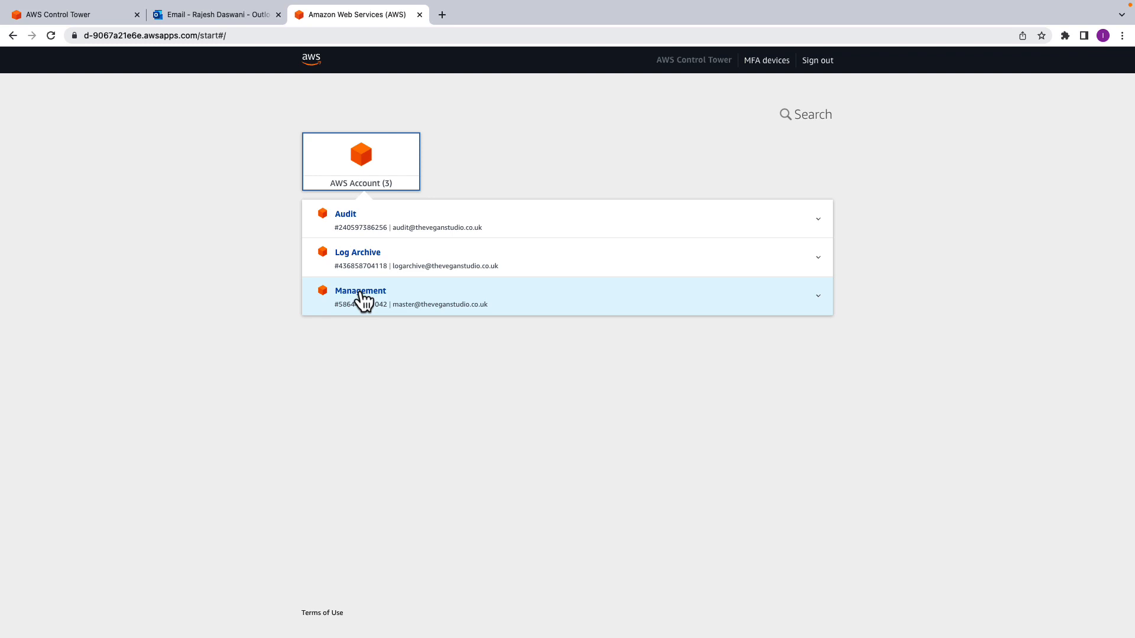
- Switch to the Outlook inbox and view the Log Archive account's welcome e-mail and the three AWS Notification subscription confirmation e-mails
{"action": "left_click", "coordinate": [204, 15]}
{"action": "left_click", "coordinate": [218, 362]}
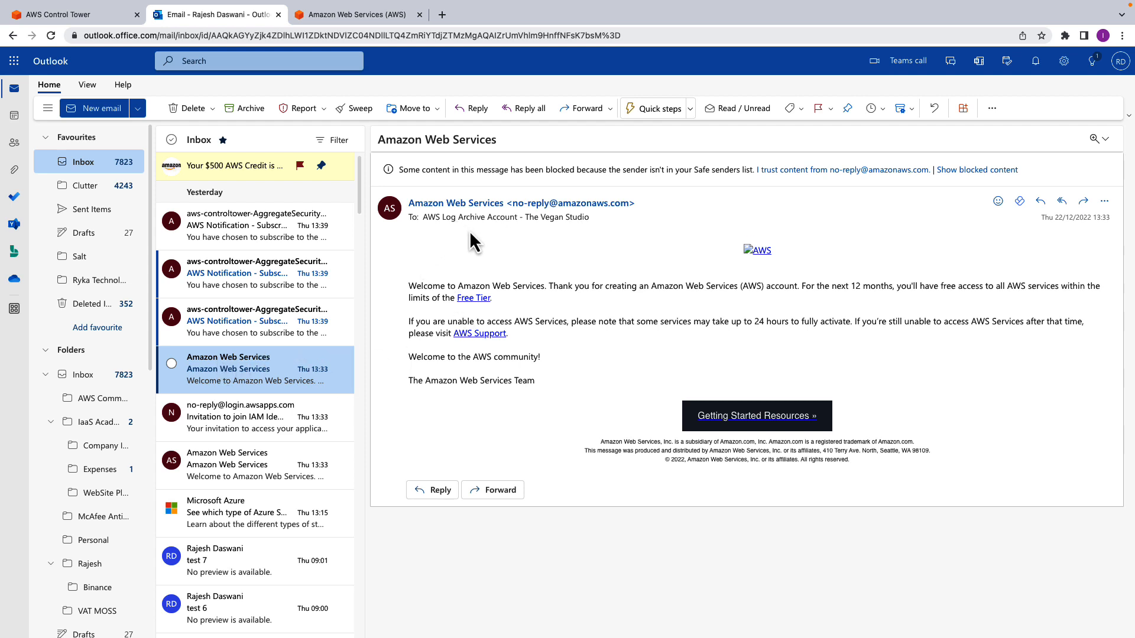
{"action": "left_click", "coordinate": [253, 338]}
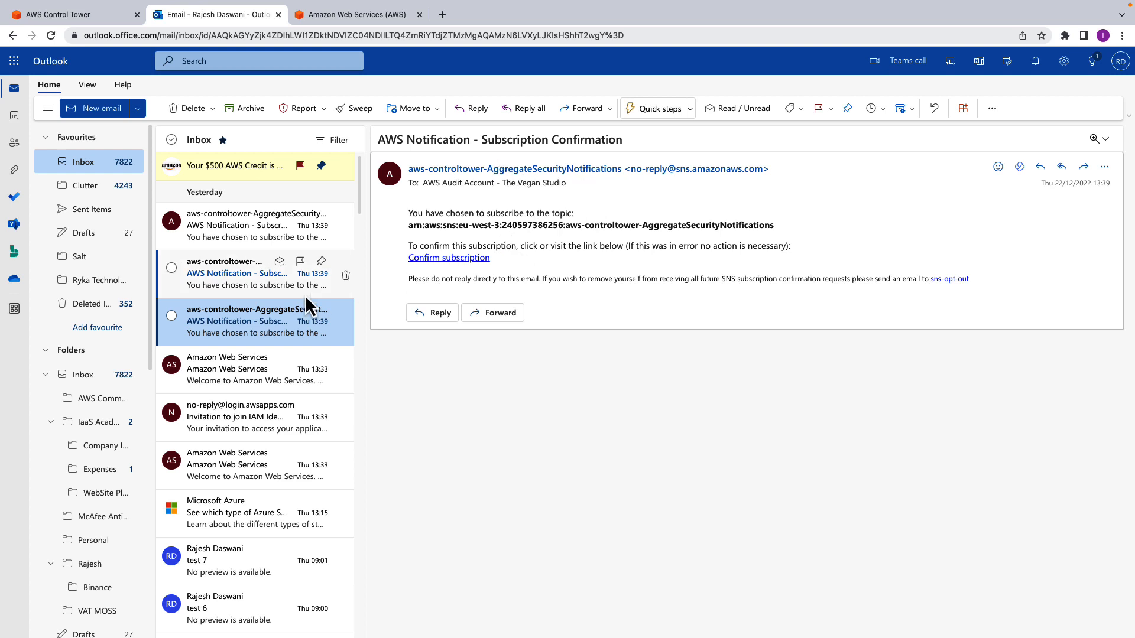
{"action": "left_click", "coordinate": [281, 289]}
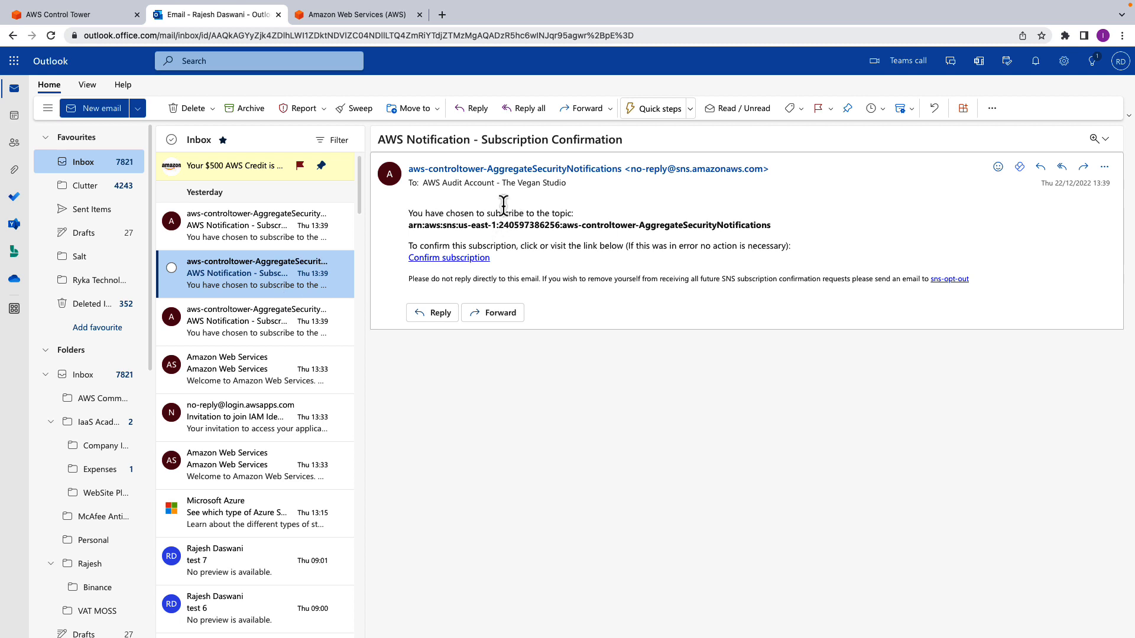
{"action": "left_click", "coordinate": [241, 247]}
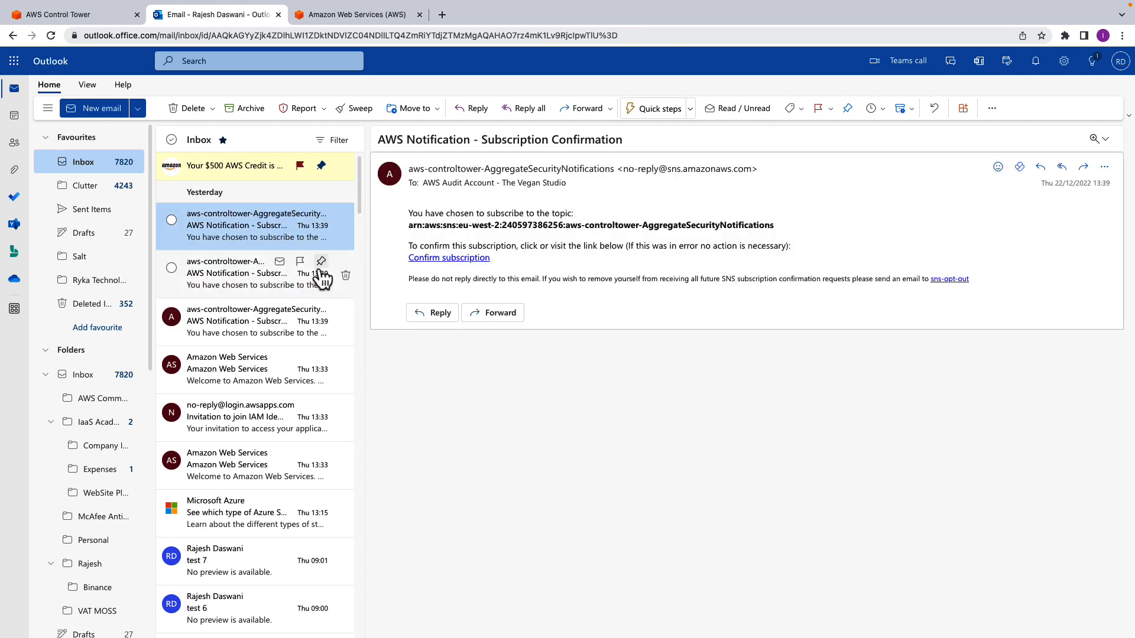
- View the Control Tower organization, and highlight the IAM identity (user or role) requirement in the user guide's prerequisites for registering an OU
{"action": "left_click", "coordinate": [87, 19]}
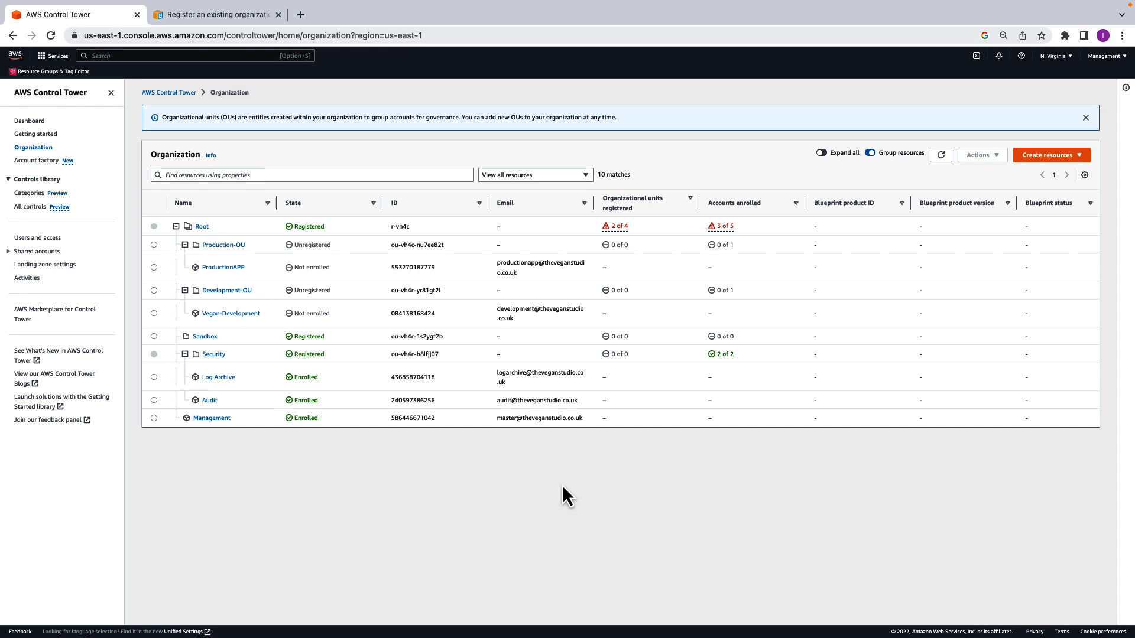
{"action": "left_click", "coordinate": [232, 16]}
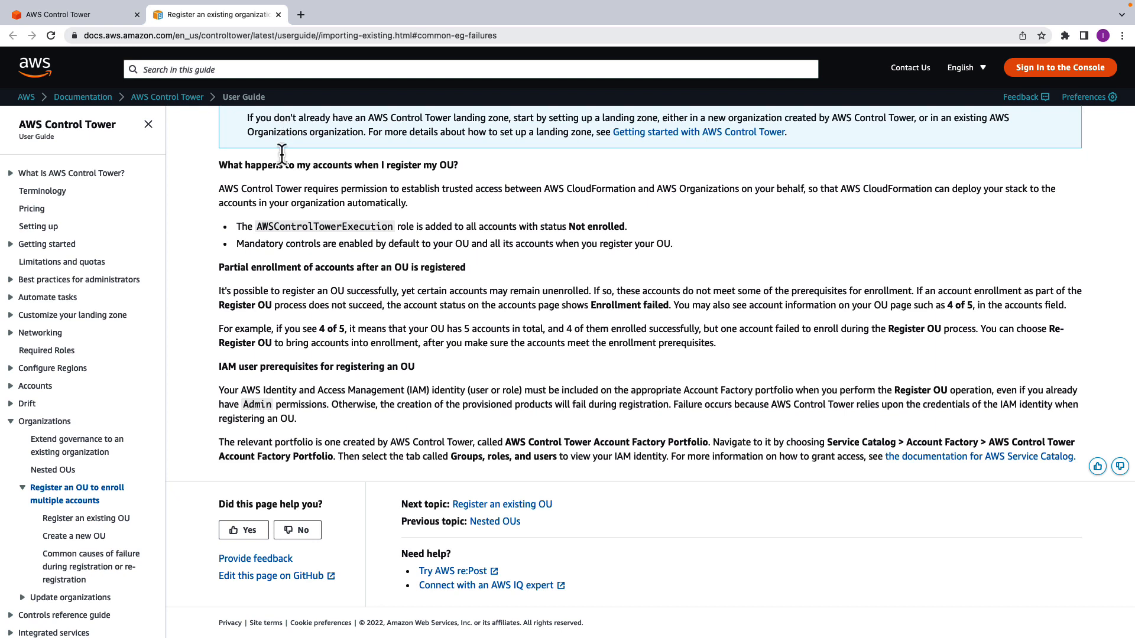
{"action": "left_click_drag", "start_coordinate": [409, 390], "coordinate": [523, 383]}
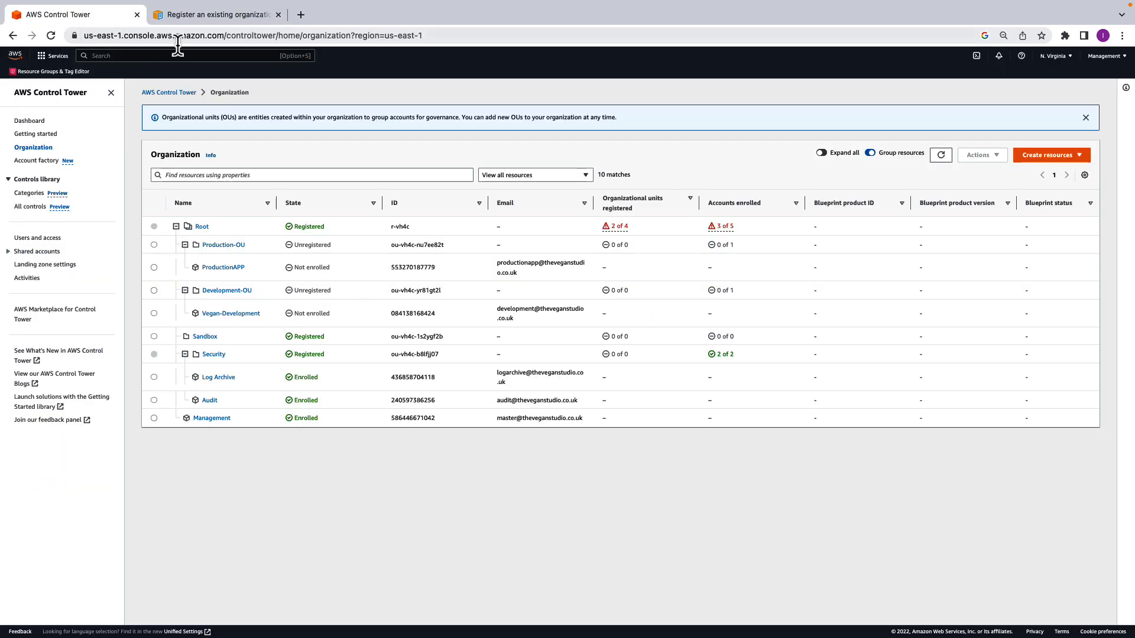
- Search the console for iam, open IAM in a new tab, and view the existing IAM user's permissions
{"action": "left_click", "coordinate": [224, 55]}
{"action": "type", "text": "iam"}
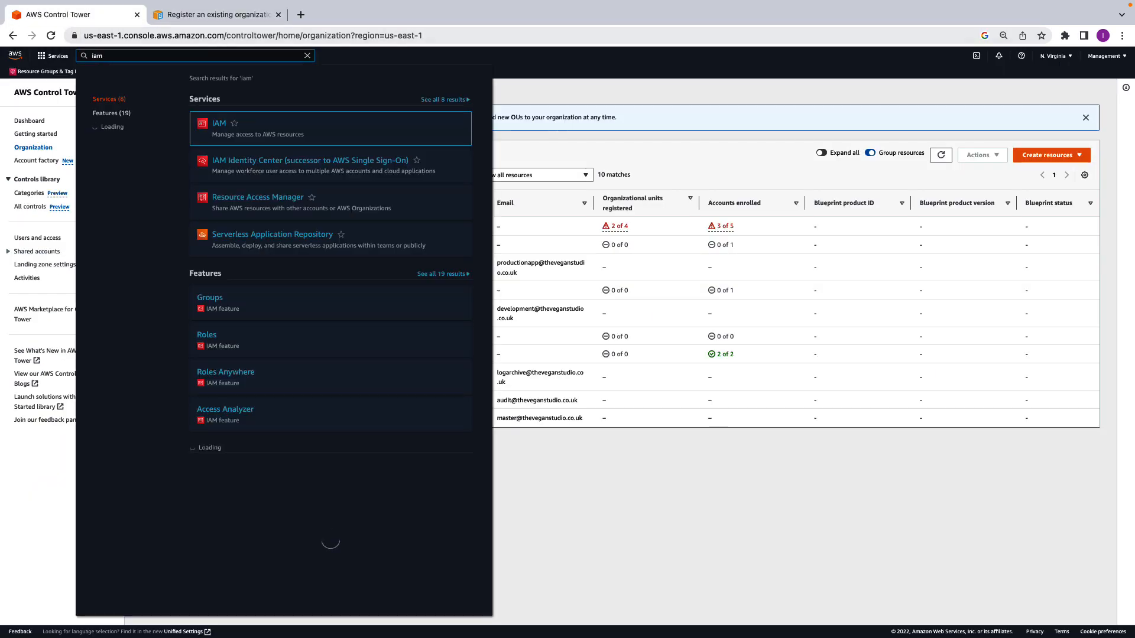
{"action": "right_click", "coordinate": [225, 129]}
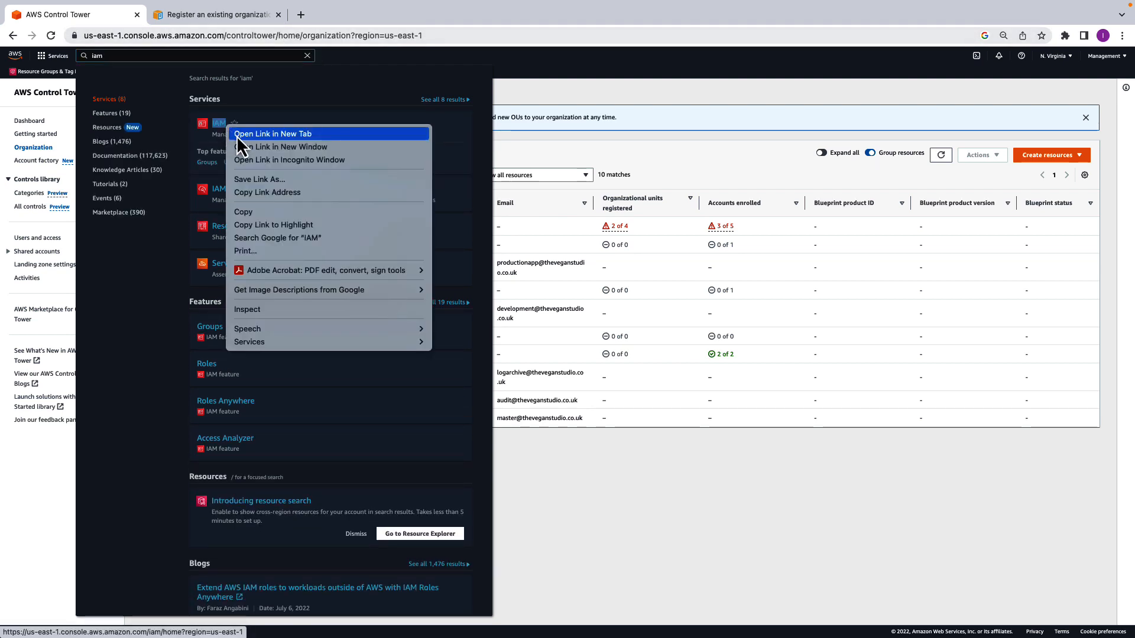
{"action": "left_click", "coordinate": [248, 133]}
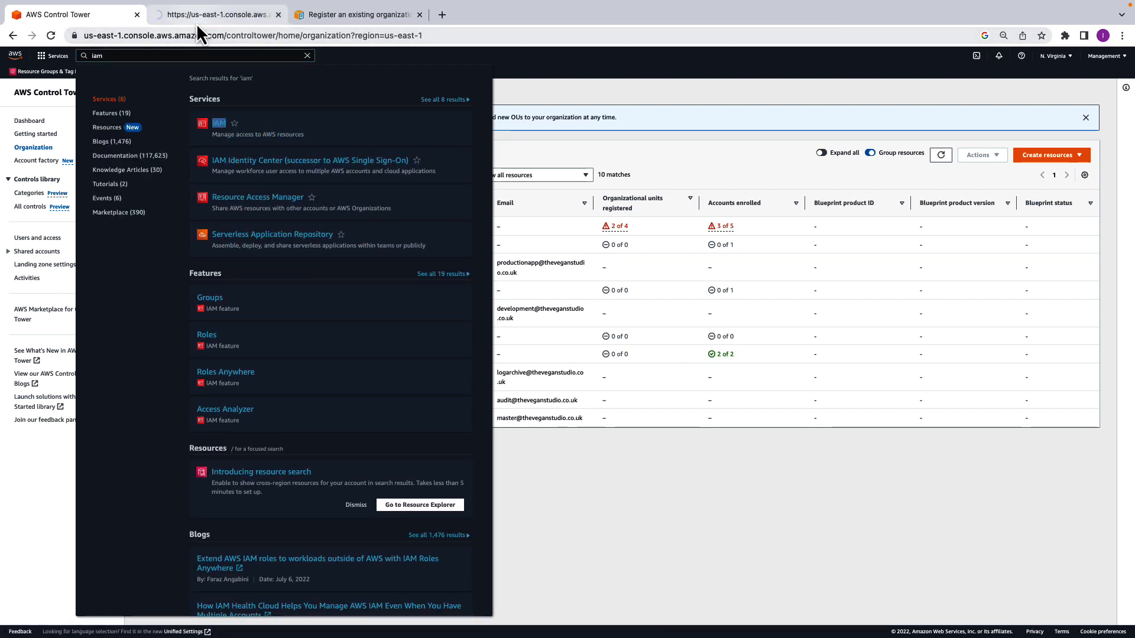
{"action": "left_click", "coordinate": [196, 23]}
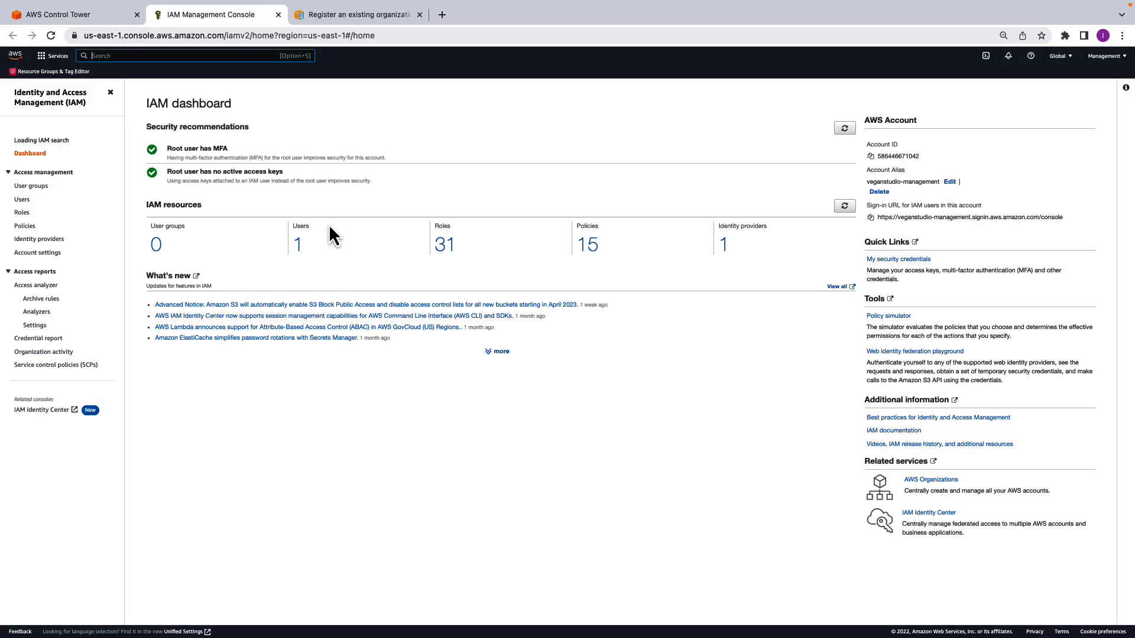
{"action": "left_click", "coordinate": [299, 250]}
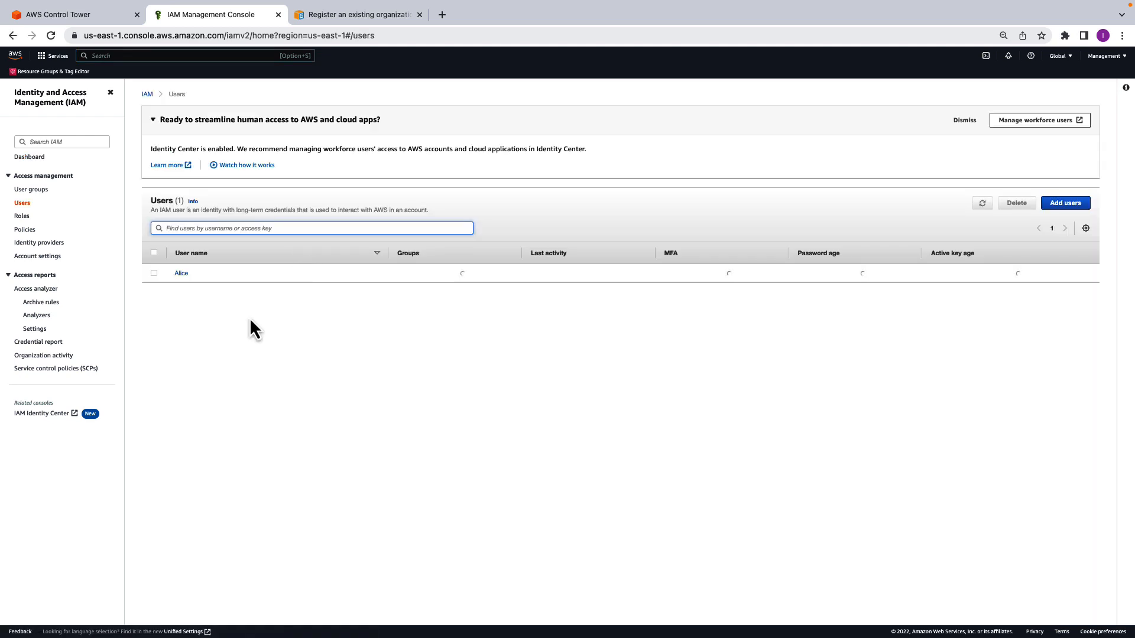
{"action": "left_click", "coordinate": [184, 275]}
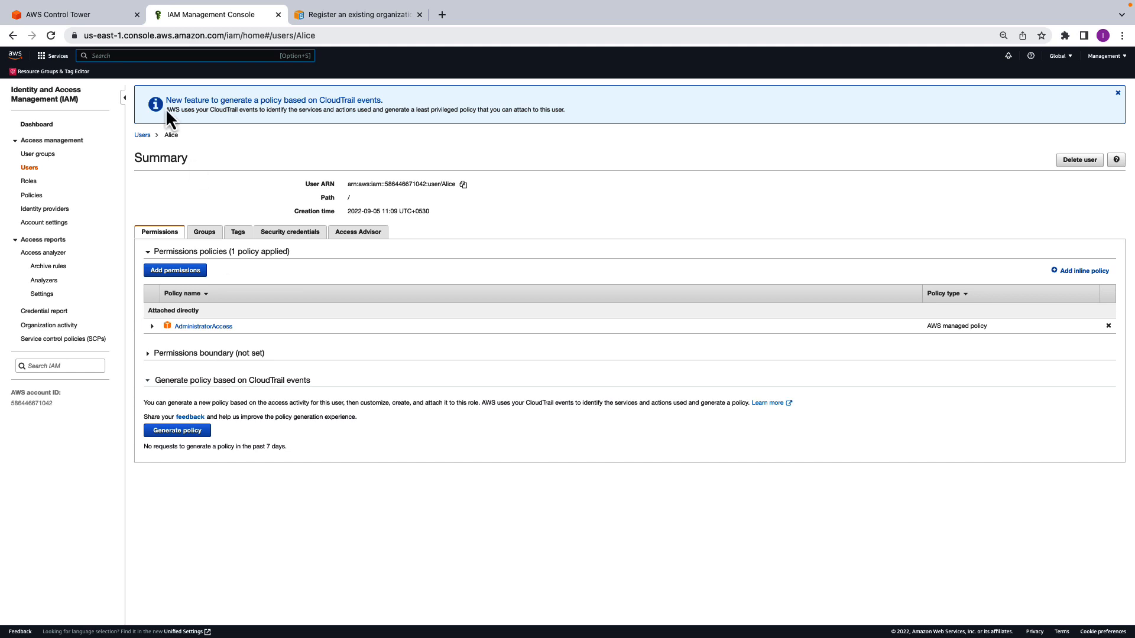
- Dismiss the leftover service search in AWS Control Tower, and reread the user guide's Account Factory portfolio requirement for registering an OU
{"action": "left_click", "coordinate": [97, 15]}
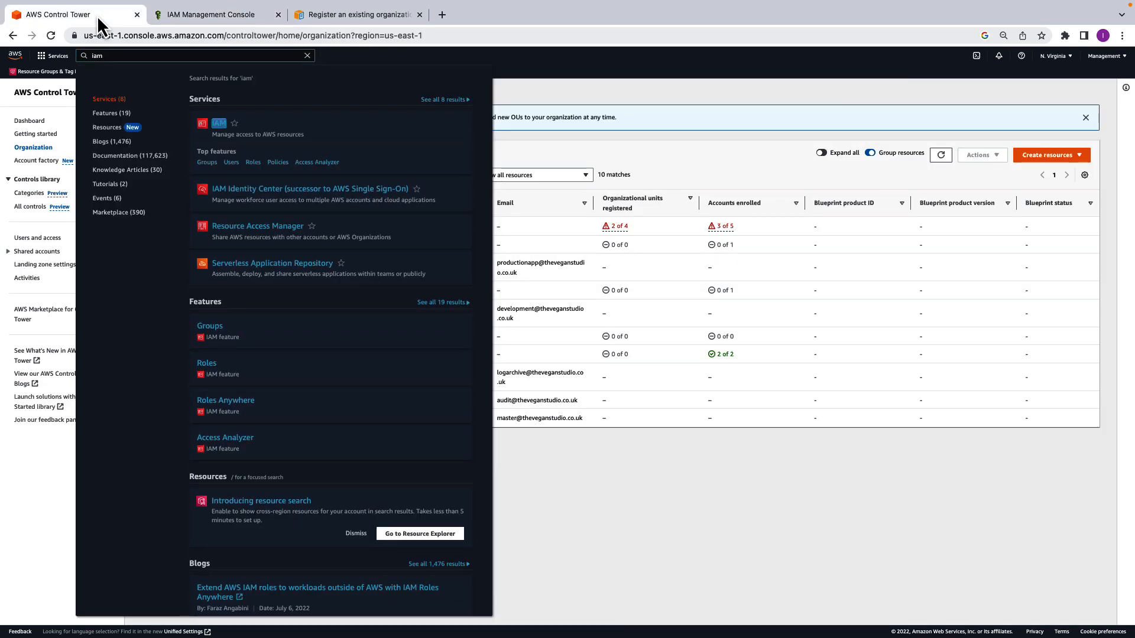
{"action": "left_click", "coordinate": [763, 475]}
{"action": "key", "text": "ctrl+Tab"}
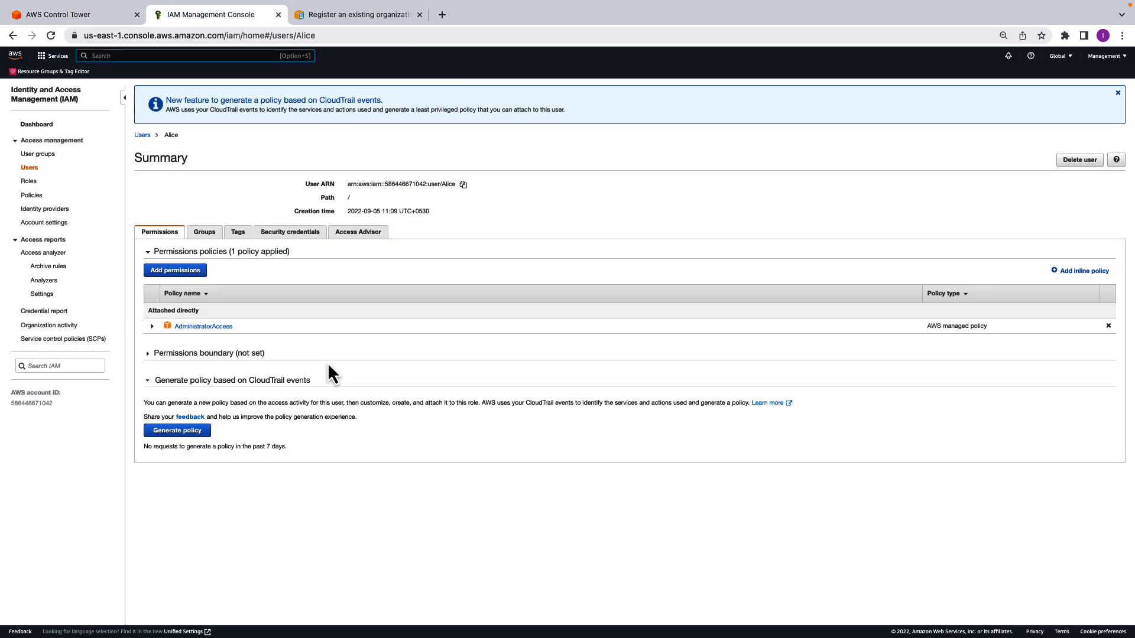
{"action": "left_click", "coordinate": [360, 14]}
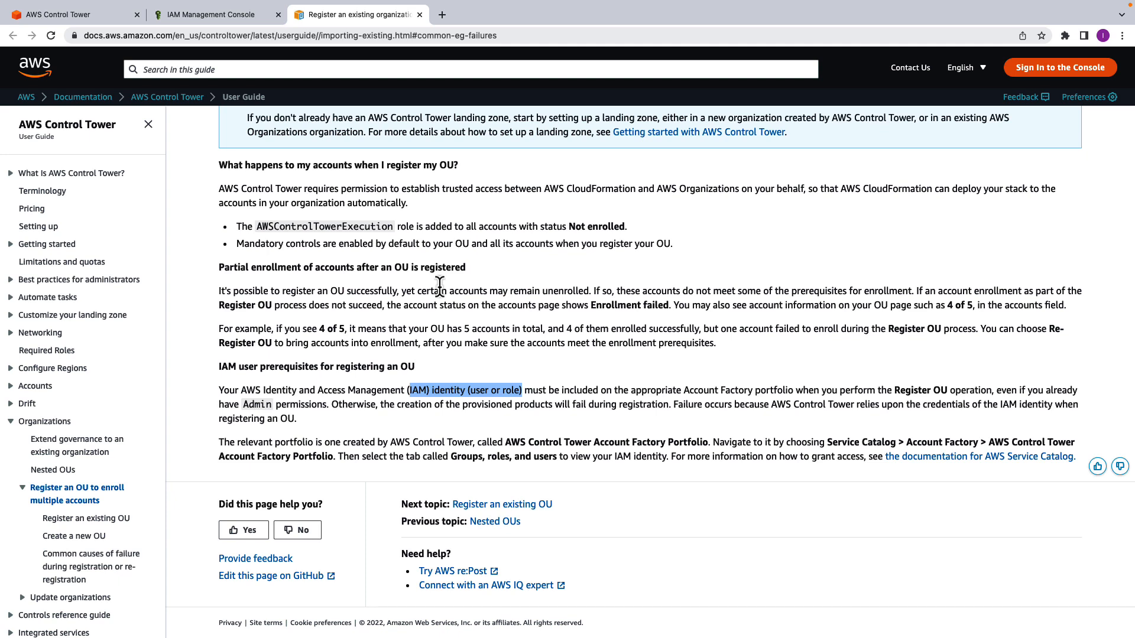
- Search the console for Service Catalog, open it in a new tab, and open the AWS Control Tower Account Factory Portfolio
{"action": "left_click", "coordinate": [231, 15]}
{"action": "left_click", "coordinate": [212, 56]}
{"action": "type", "text": "servic"}
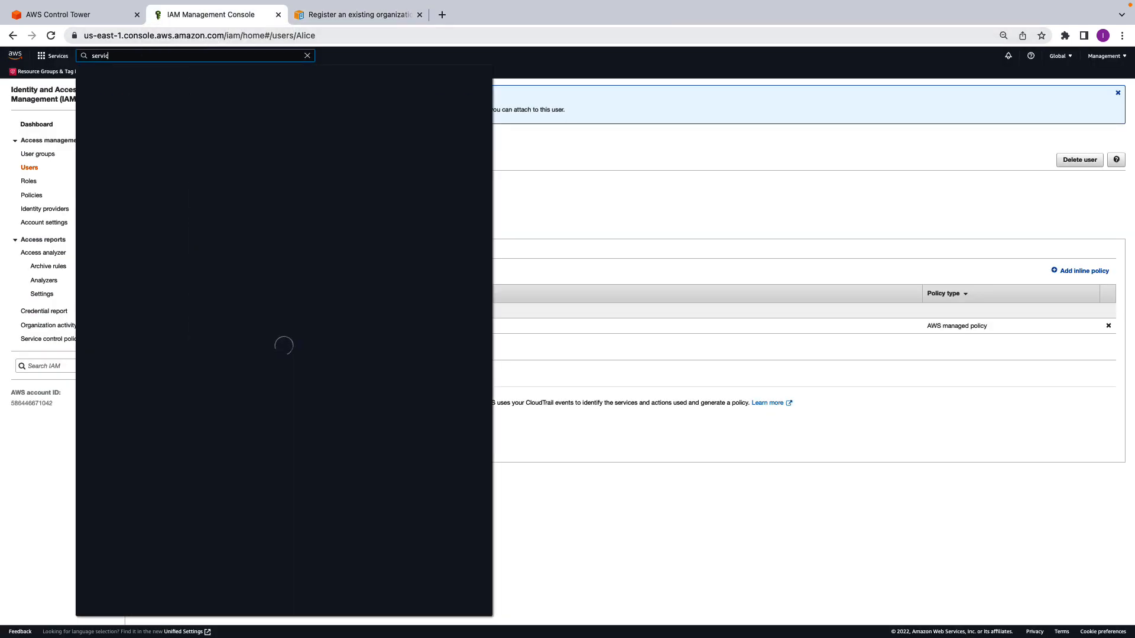
{"action": "right_click", "coordinate": [232, 136]}
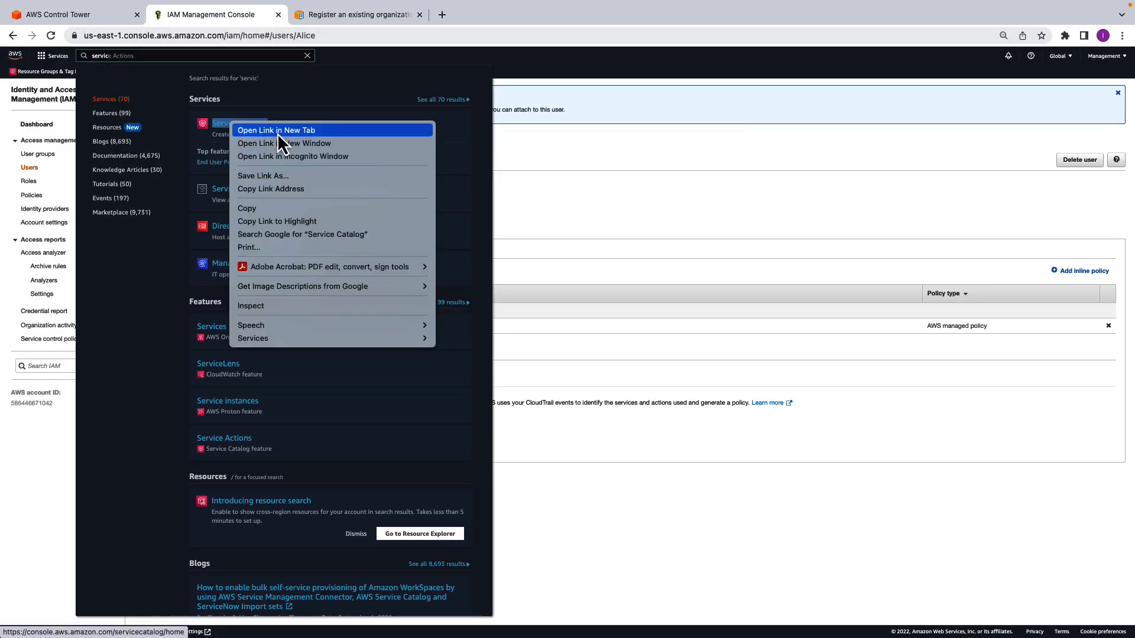
{"action": "left_click", "coordinate": [277, 133]}
{"action": "left_click", "coordinate": [386, 13]}
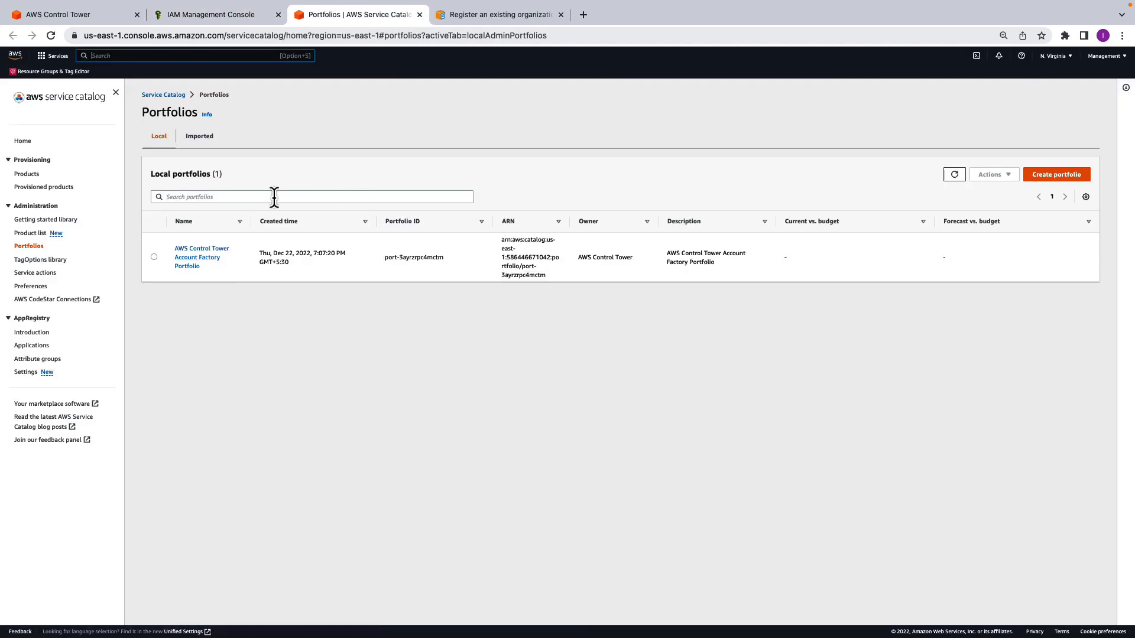
{"action": "left_click", "coordinate": [201, 263]}
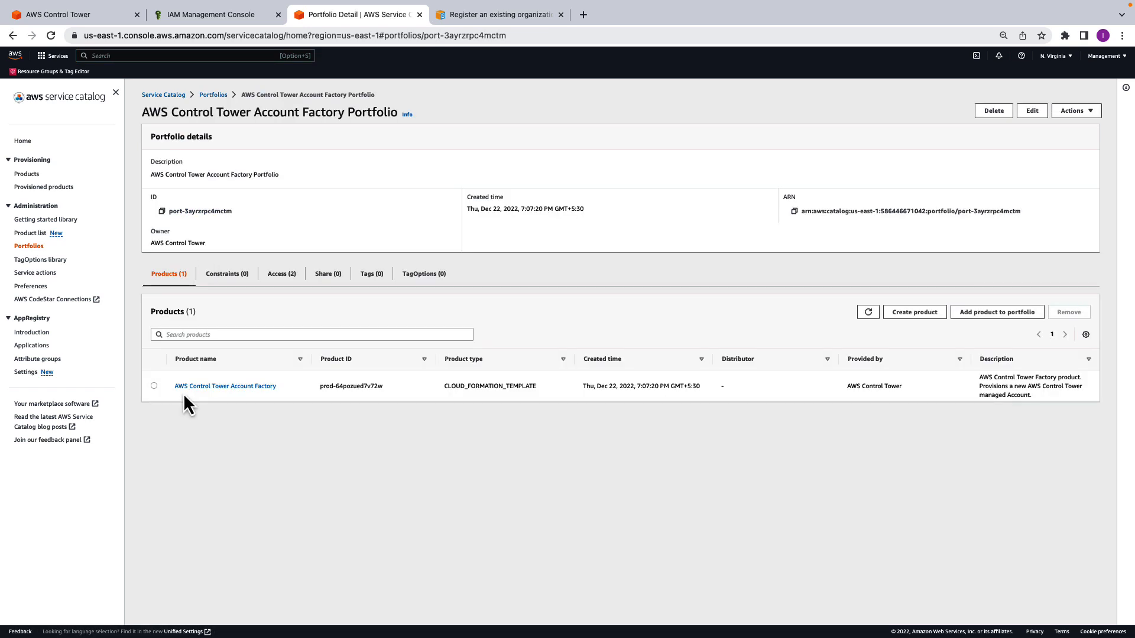
- Examine the AWS Control Tower Account Factory product and its portfolios, and view which IAM principals have access to the Account Factory portfolio
{"action": "left_click", "coordinate": [200, 388]}
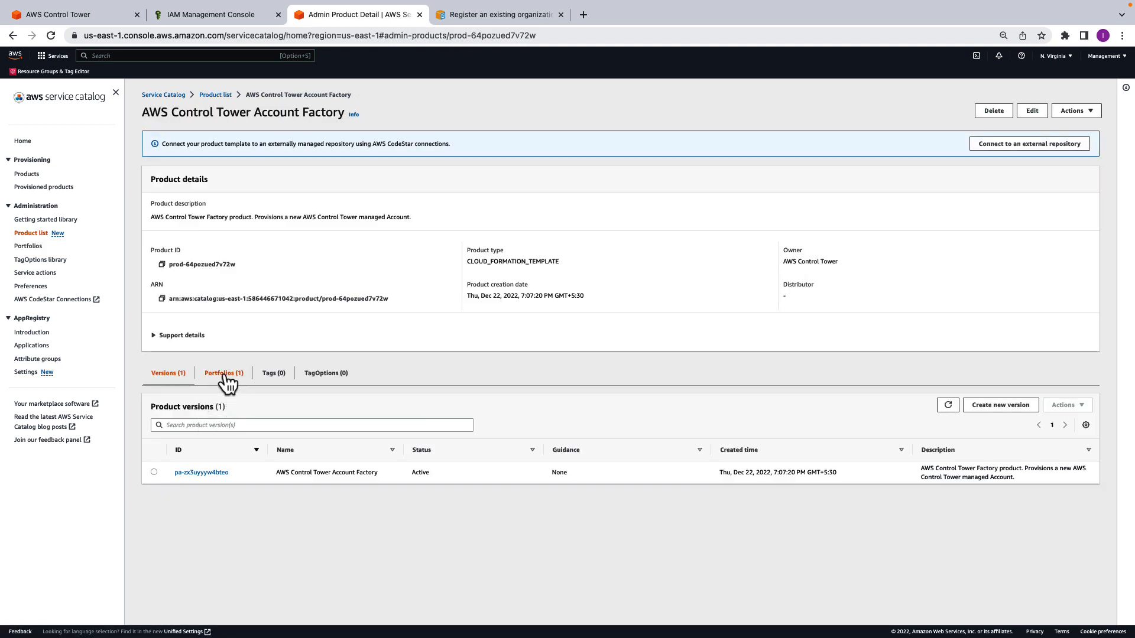
{"action": "left_click", "coordinate": [224, 378]}
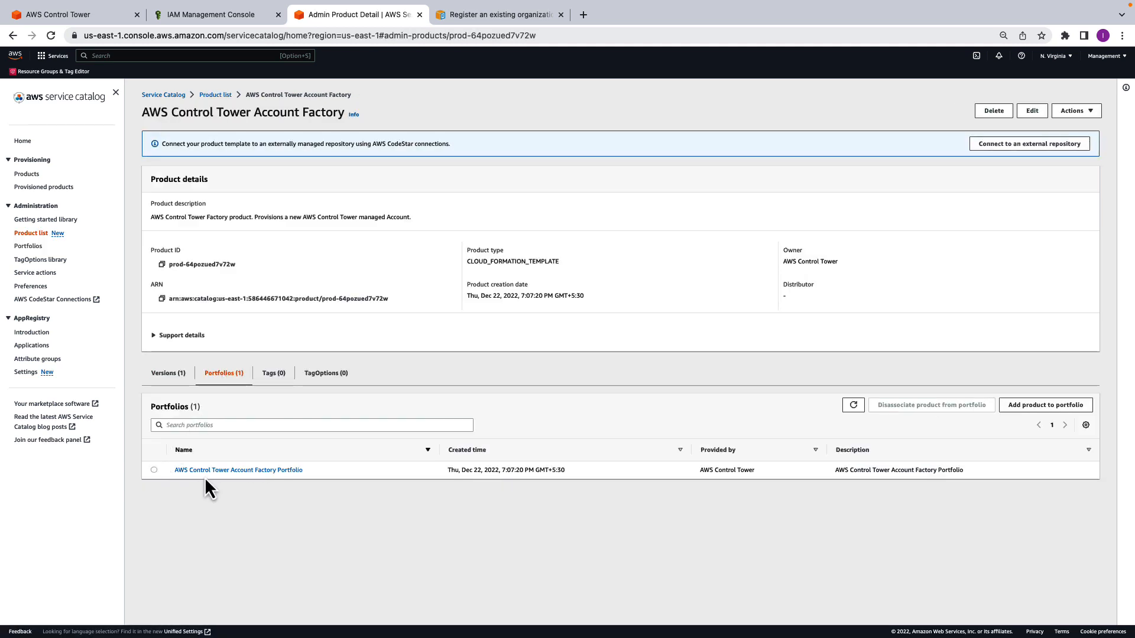
{"action": "left_click", "coordinate": [224, 471]}
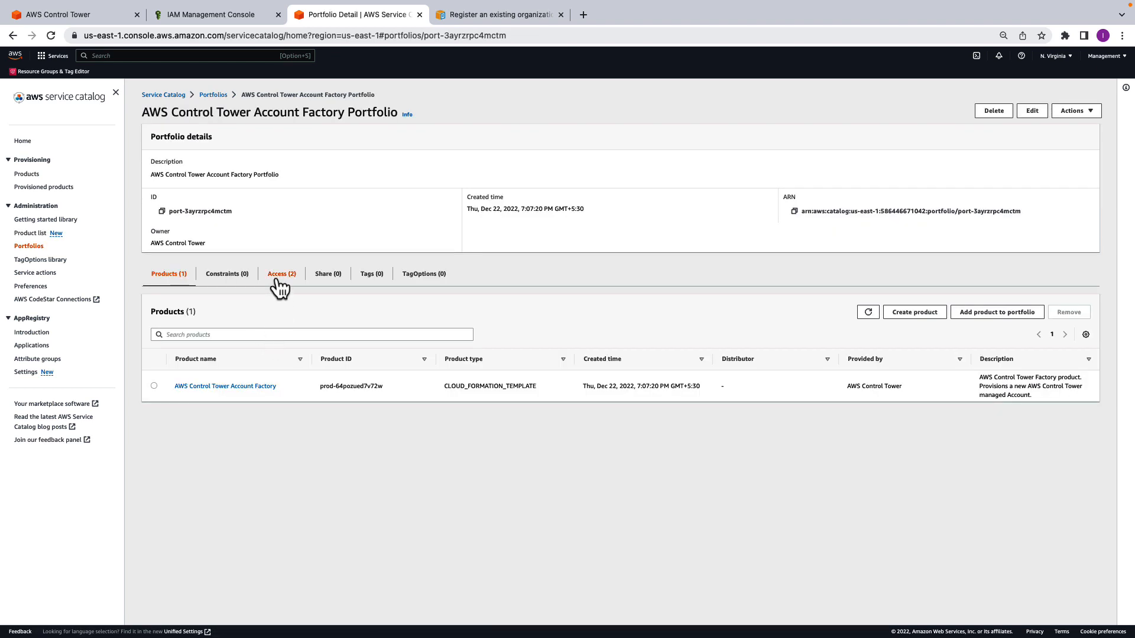
{"action": "left_click", "coordinate": [280, 275]}
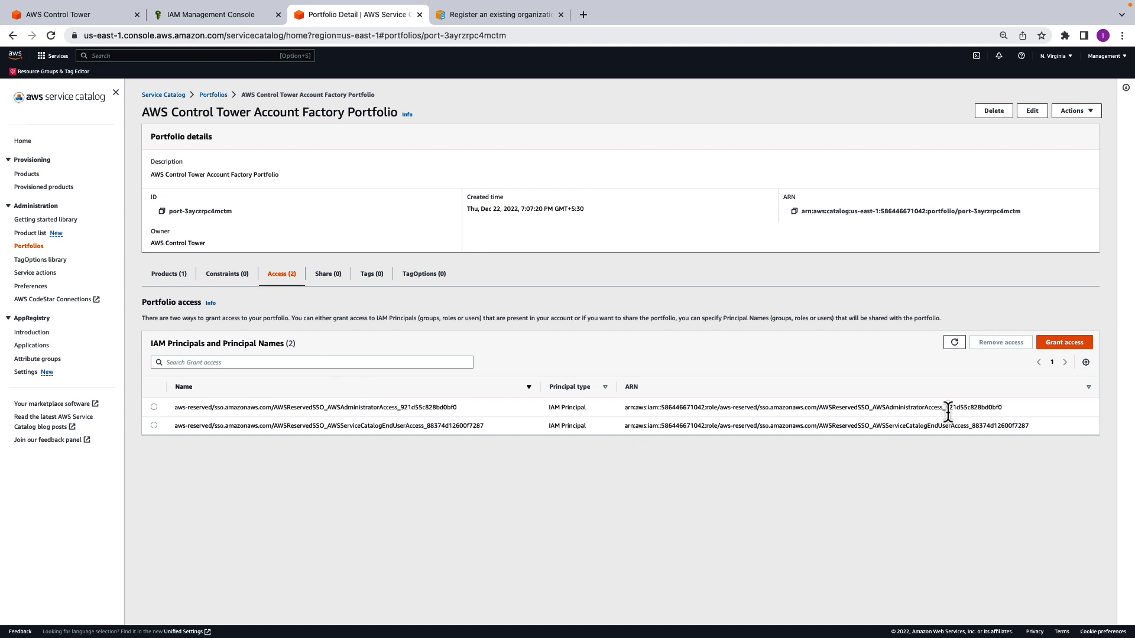
- Grant the existing IAM user access to the AWS Control Tower Account Factory Portfolio, using the IAM Principal access type
{"action": "left_click", "coordinate": [1044, 343]}
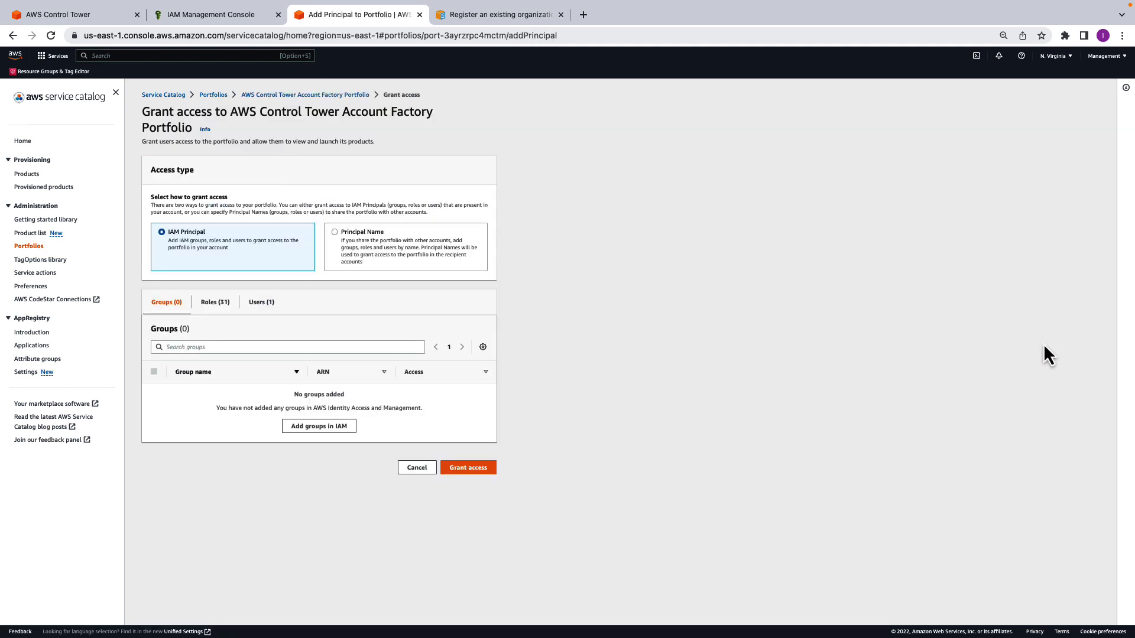
{"action": "left_click", "coordinate": [252, 308]}
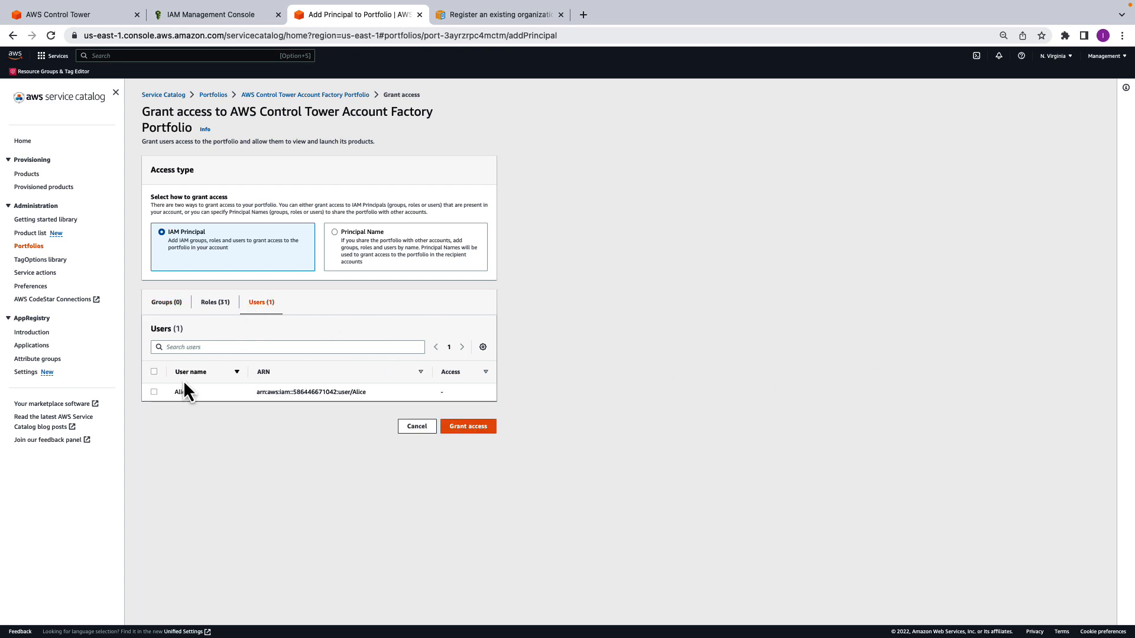
{"action": "left_click", "coordinate": [153, 392]}
{"action": "left_click", "coordinate": [473, 427]}
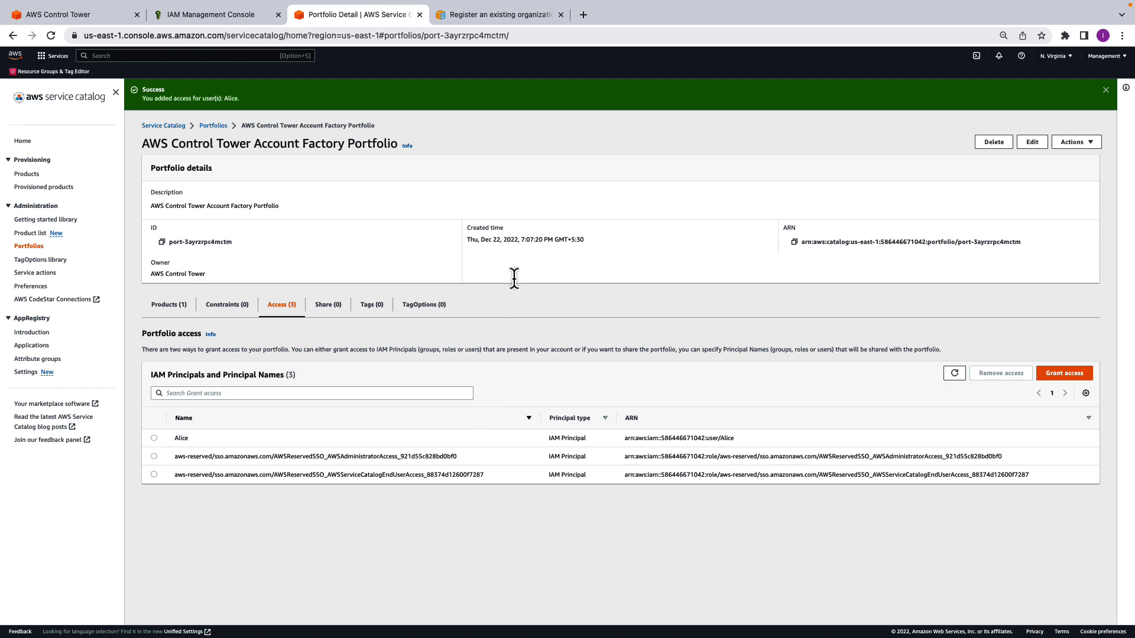
- Close Service Catalog and IAM, and sign out of the management account to return to the console sign-in
{"action": "left_click", "coordinate": [279, 15]}
{"action": "left_click", "coordinate": [279, 15]}
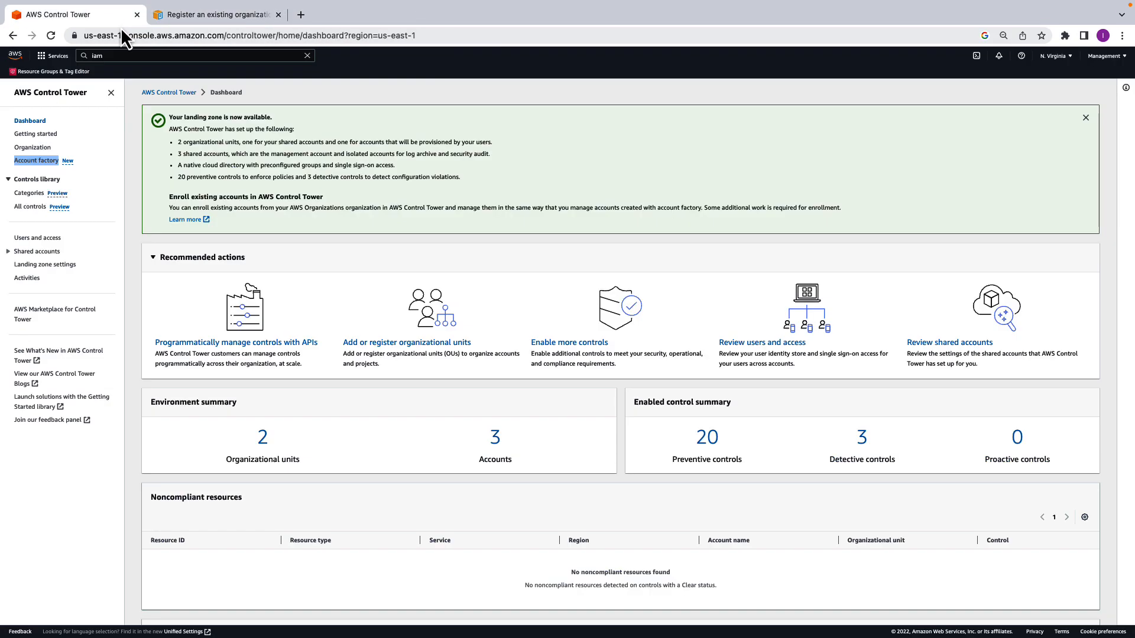
{"action": "left_click", "coordinate": [1125, 57]}
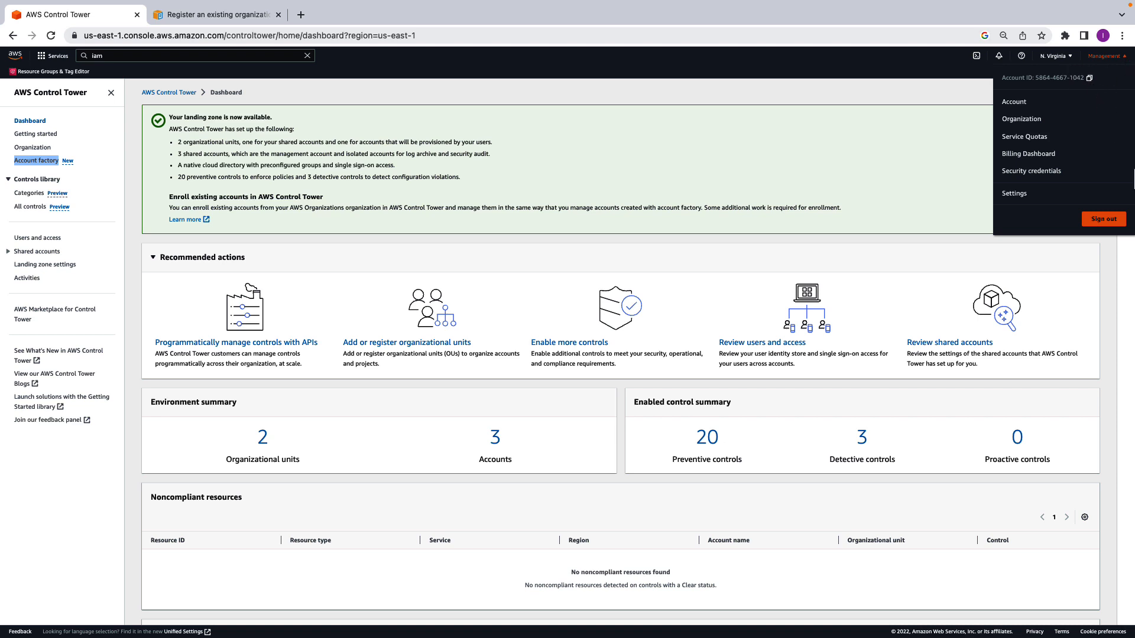
{"action": "left_click", "coordinate": [1106, 220]}
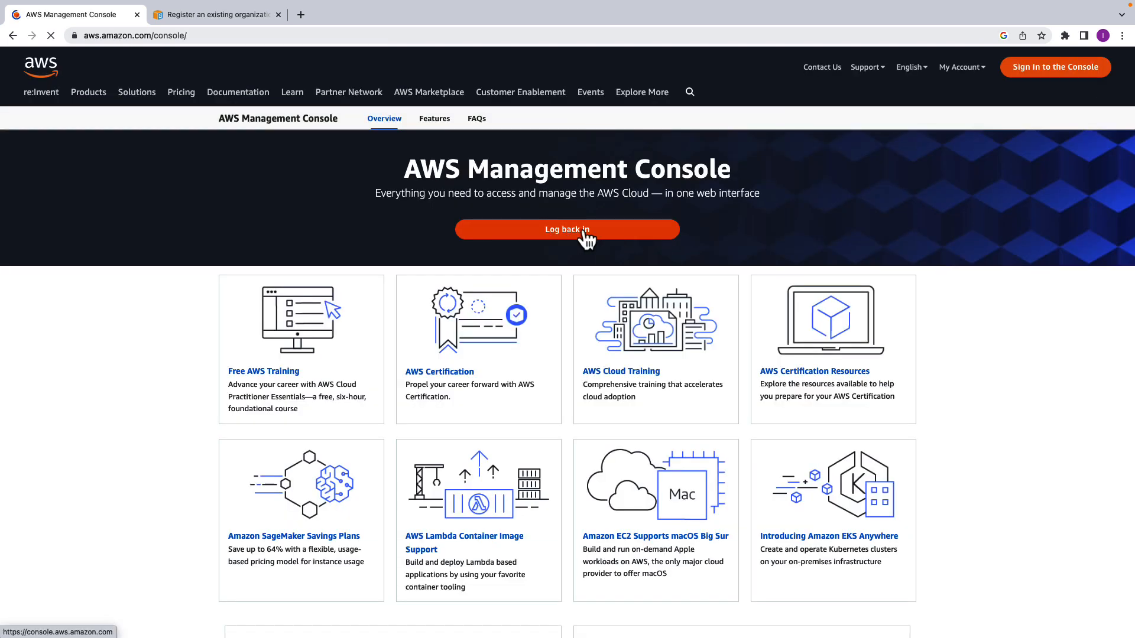
{"action": "left_click", "coordinate": [584, 232]}
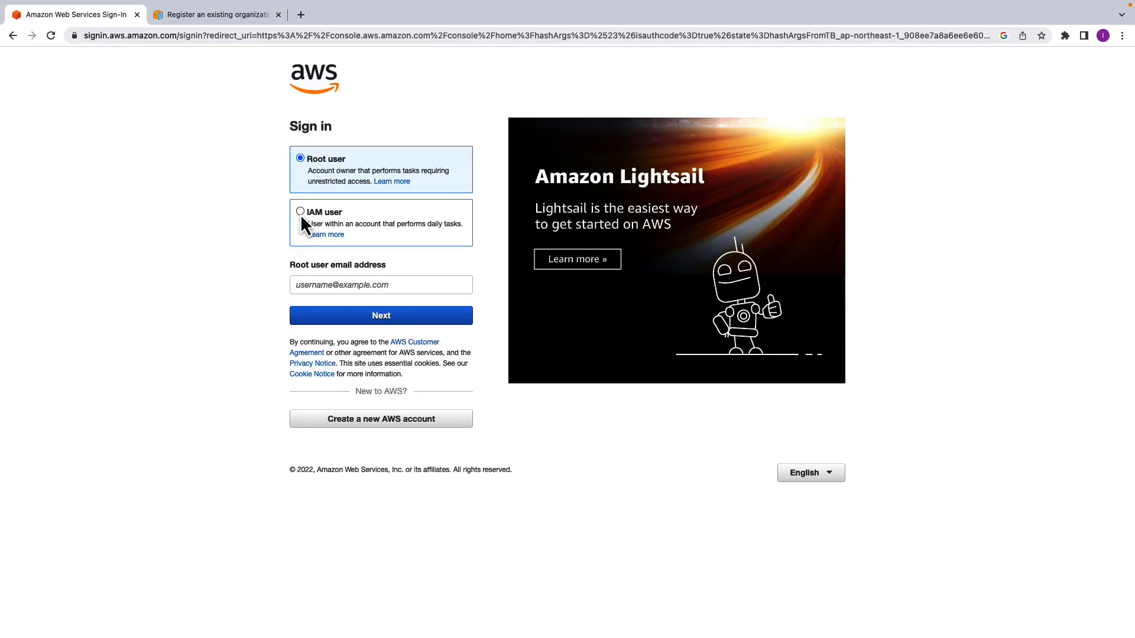
- Sign in to the management account as the IAM user, entering the IAM user name and password
{"action": "left_click", "coordinate": [300, 214]}
{"action": "left_click", "coordinate": [396, 318]}
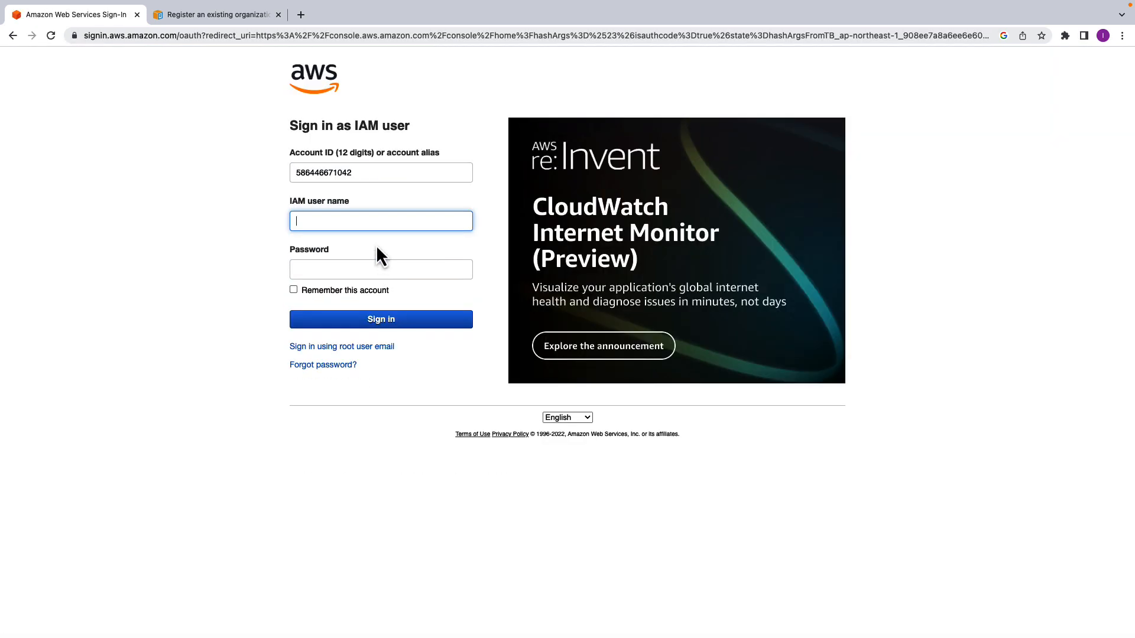
{"action": "type", "text": "Alice"}
{"action": "key", "text": "Tab"}
{"action": "key", "text": "super+v"}
{"action": "key", "text": "Return"}
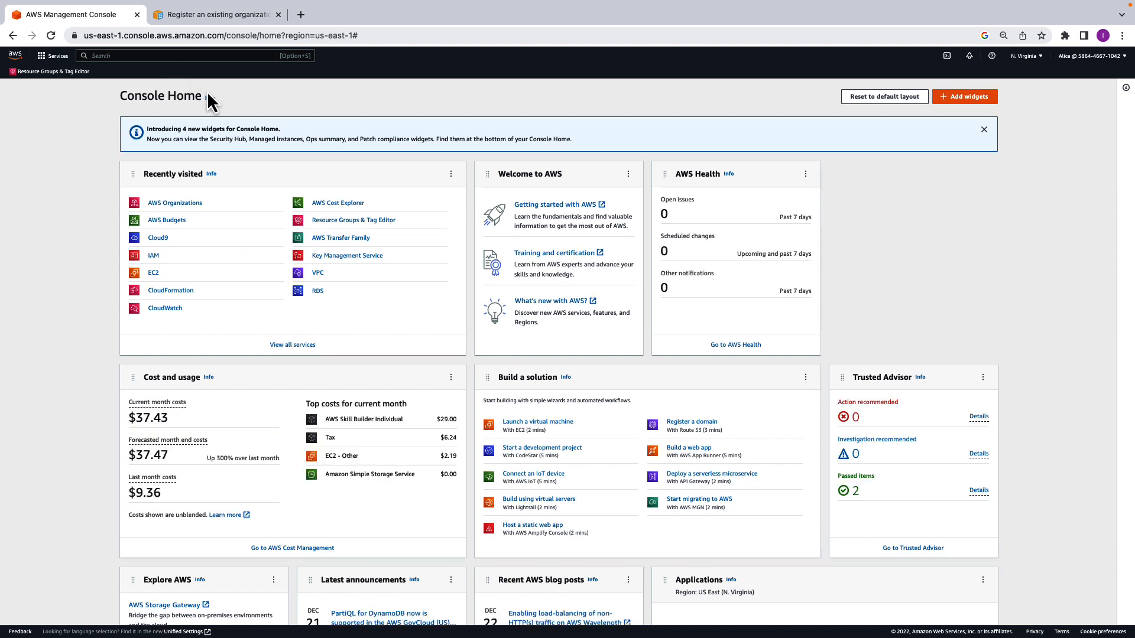
- Search the console for Control Tower and open its Organization page
{"action": "left_click", "coordinate": [204, 55]}
{"action": "type", "text": "control"}
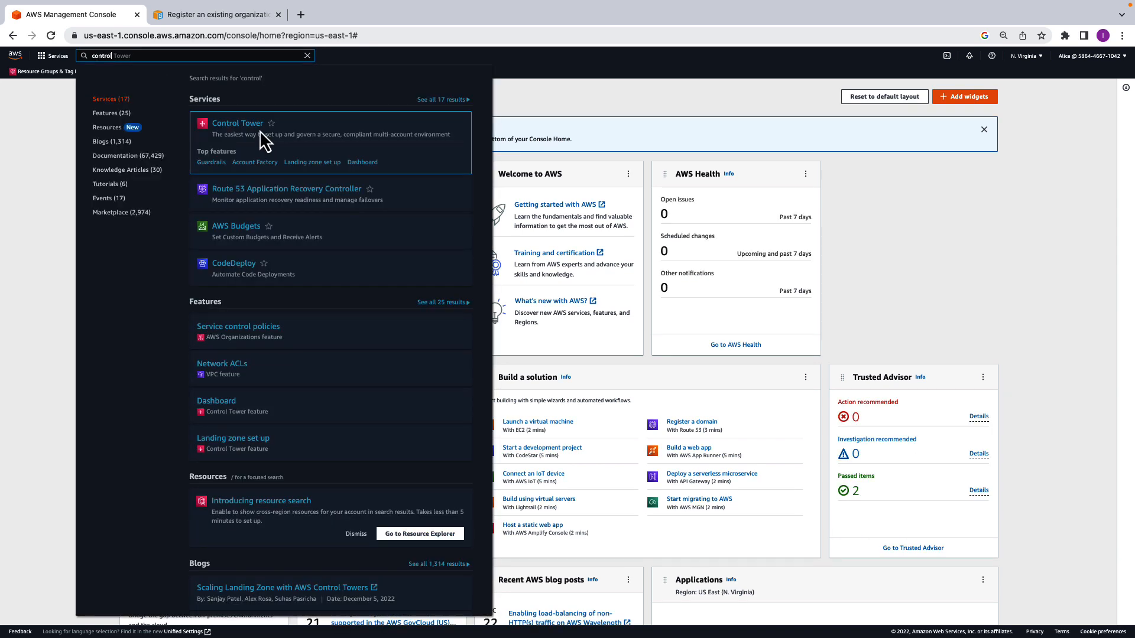
{"action": "left_click", "coordinate": [258, 129]}
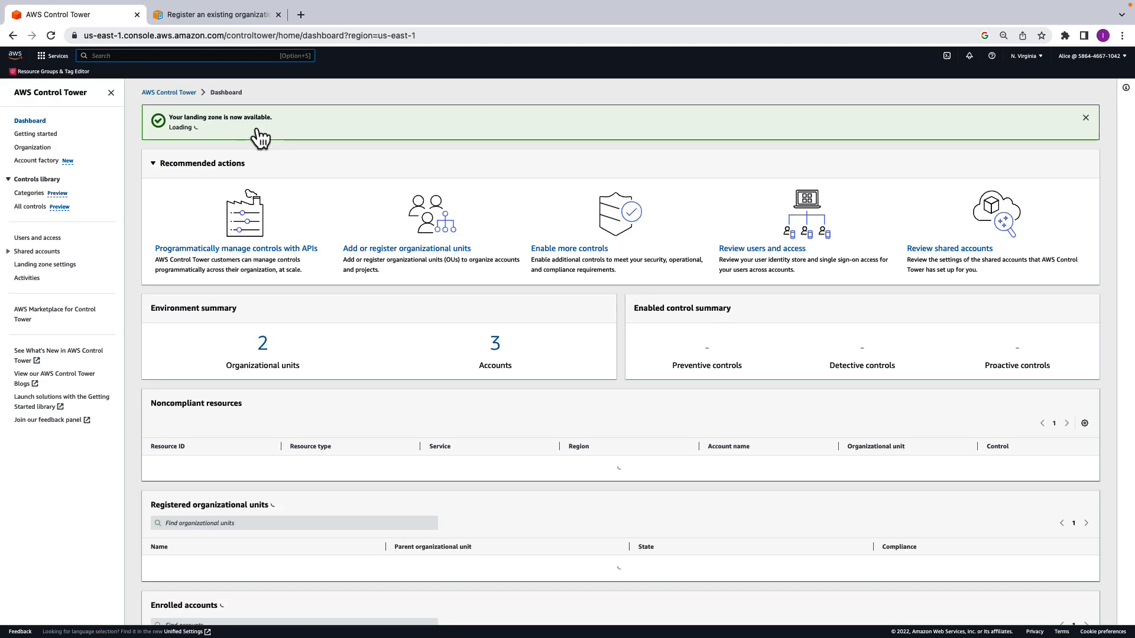
{"action": "left_click", "coordinate": [34, 148]}
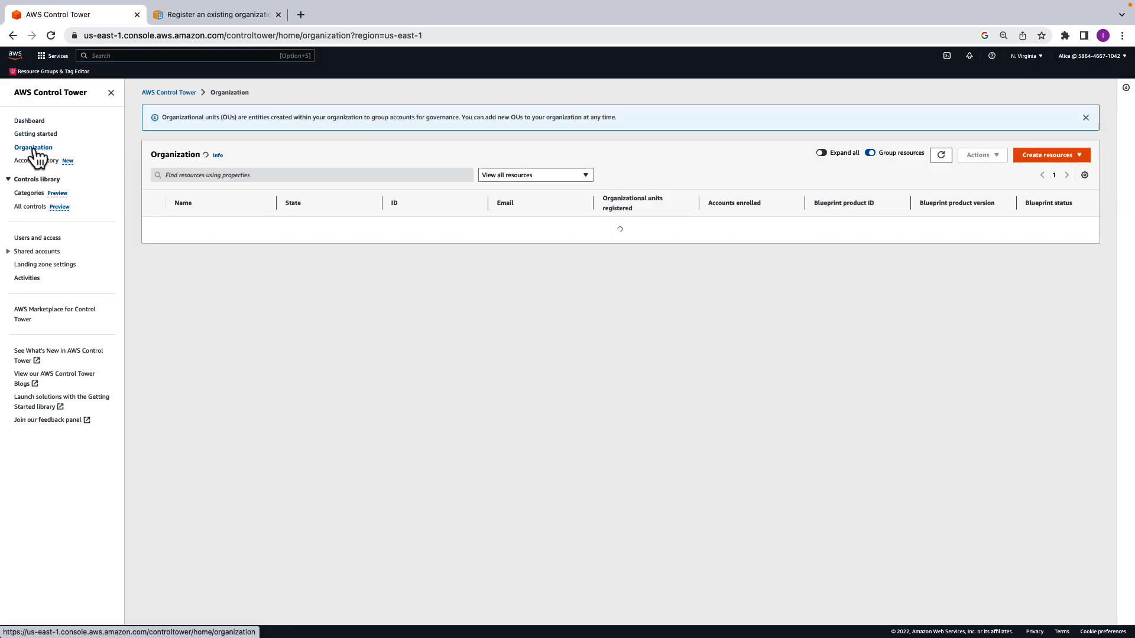
- Register Development-OU with Control Tower after reviewing its mandatory controls and accepting the terms, and expand the OU to check its account
{"action": "left_click", "coordinate": [289, 246]}
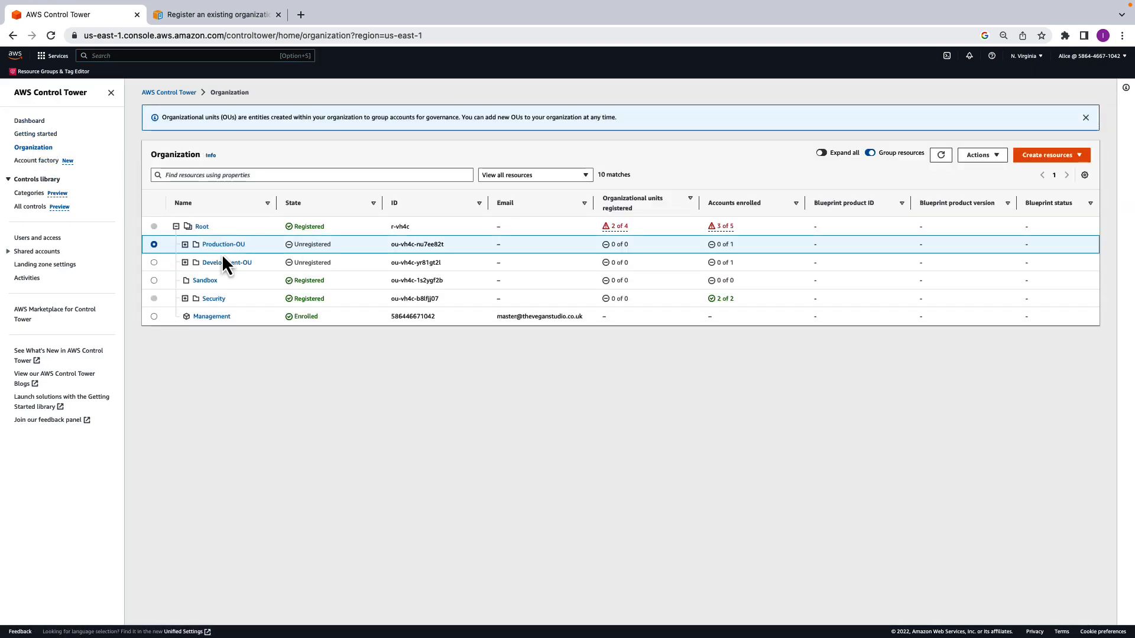
{"action": "left_click", "coordinate": [155, 263]}
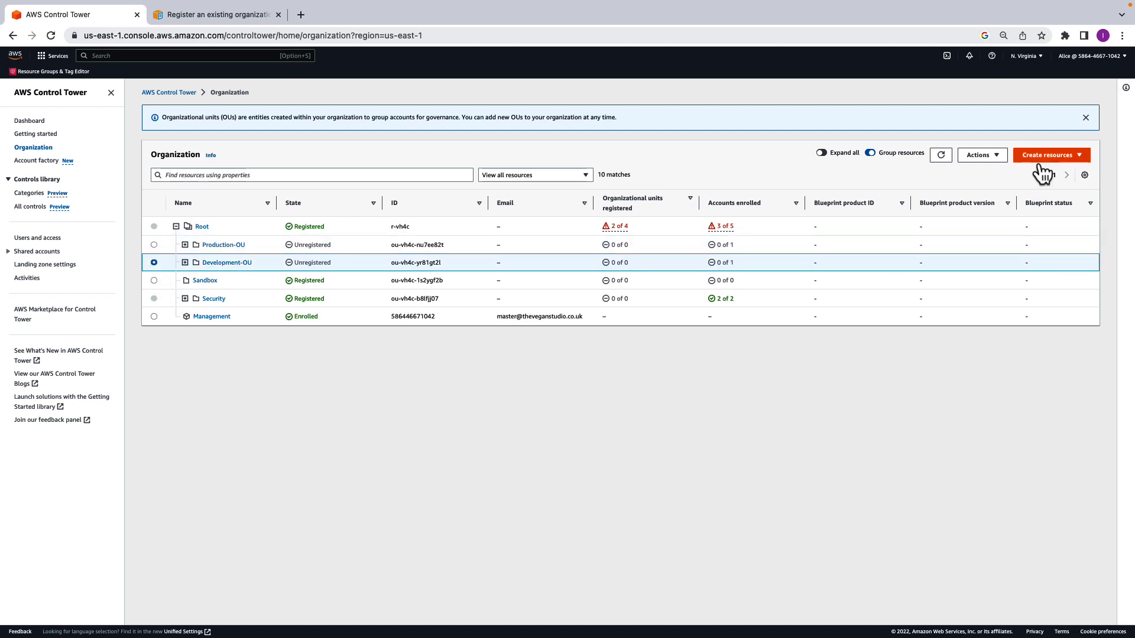
{"action": "left_click", "coordinate": [980, 155]}
{"action": "left_click", "coordinate": [1002, 184]}
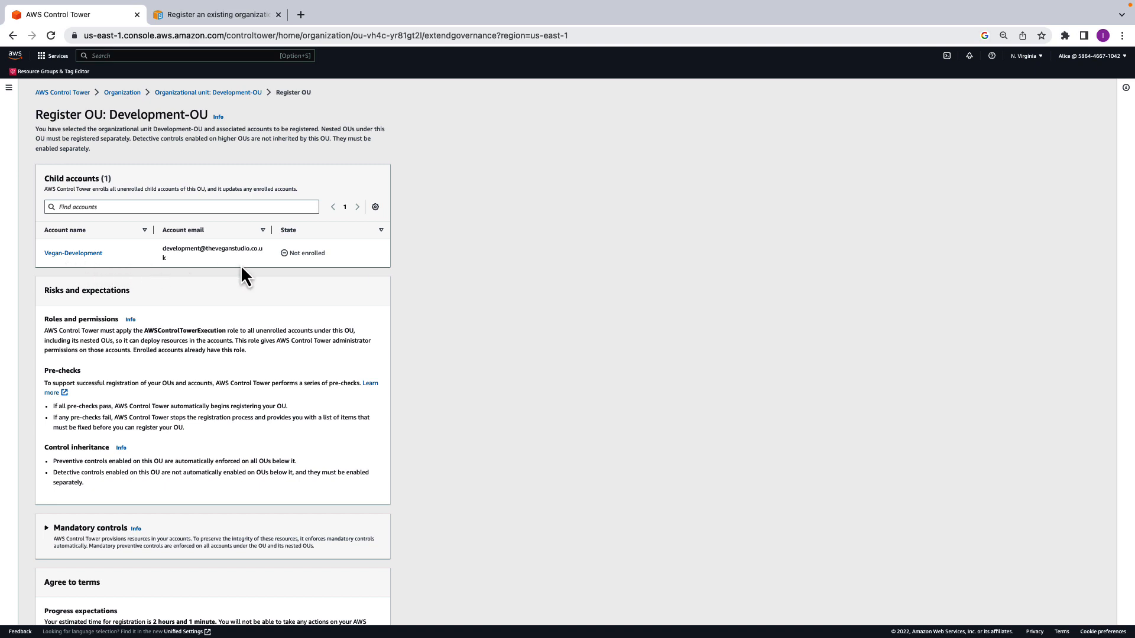
{"action": "scroll", "coordinate": [248, 302], "scroll_direction": "down", "scroll_amount": 2}
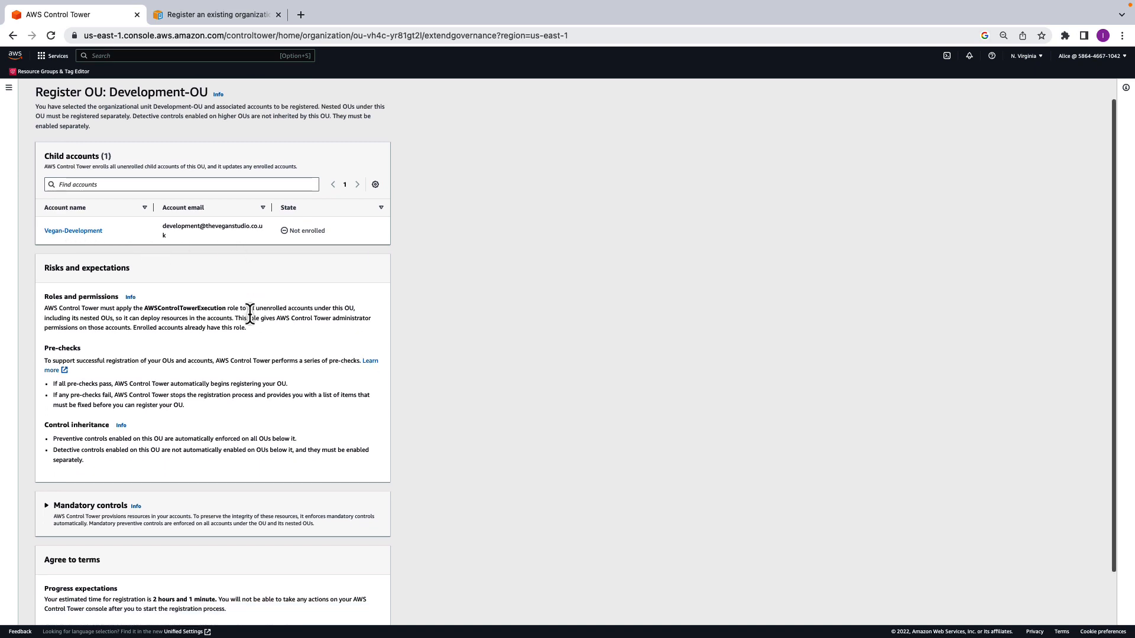
{"action": "scroll", "coordinate": [251, 319], "scroll_direction": "down", "scroll_amount": 1}
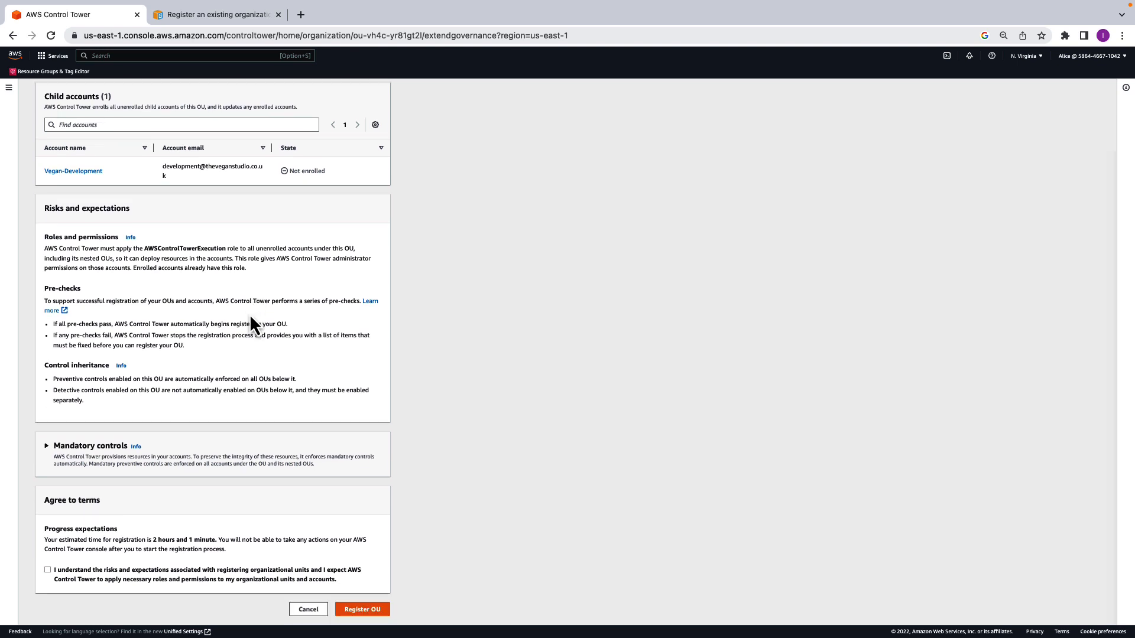
{"action": "left_click", "coordinate": [46, 446]}
{"action": "scroll", "coordinate": [248, 402], "scroll_direction": "down", "scroll_amount": 4}
{"action": "scroll", "coordinate": [249, 402], "scroll_direction": "down", "scroll_amount": 10}
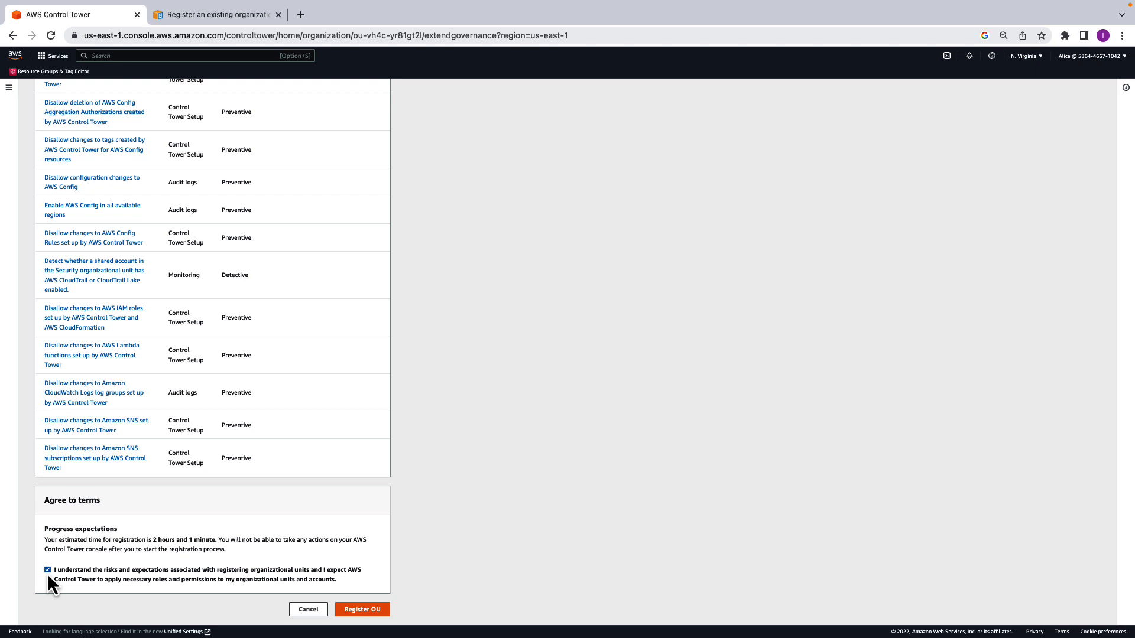
{"action": "left_click", "coordinate": [362, 609]}
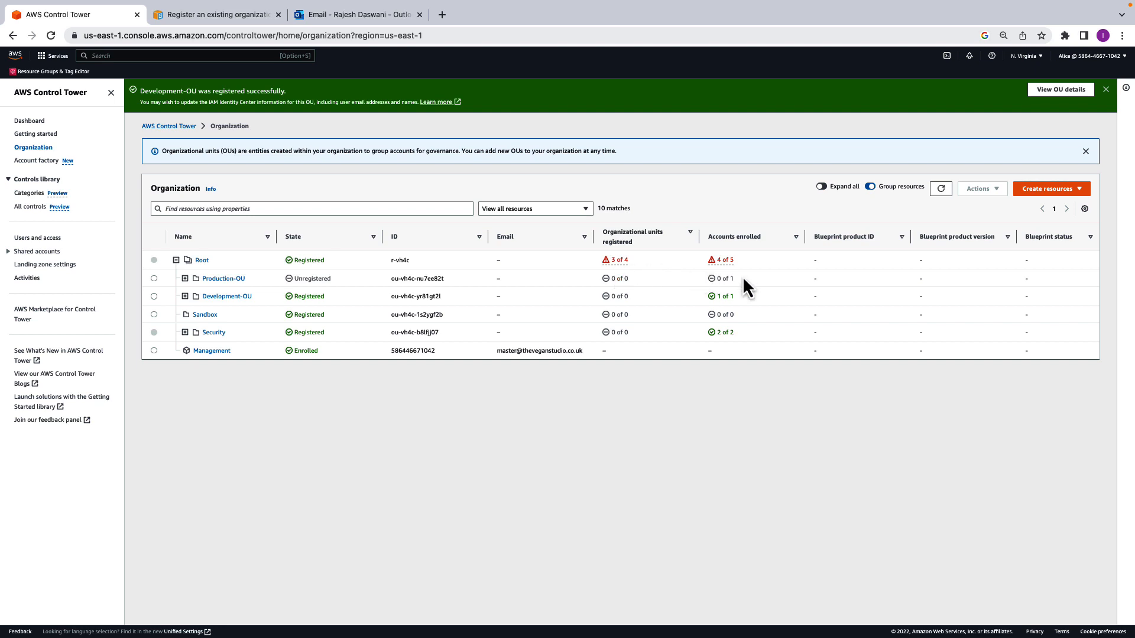
{"action": "left_click", "coordinate": [185, 298]}
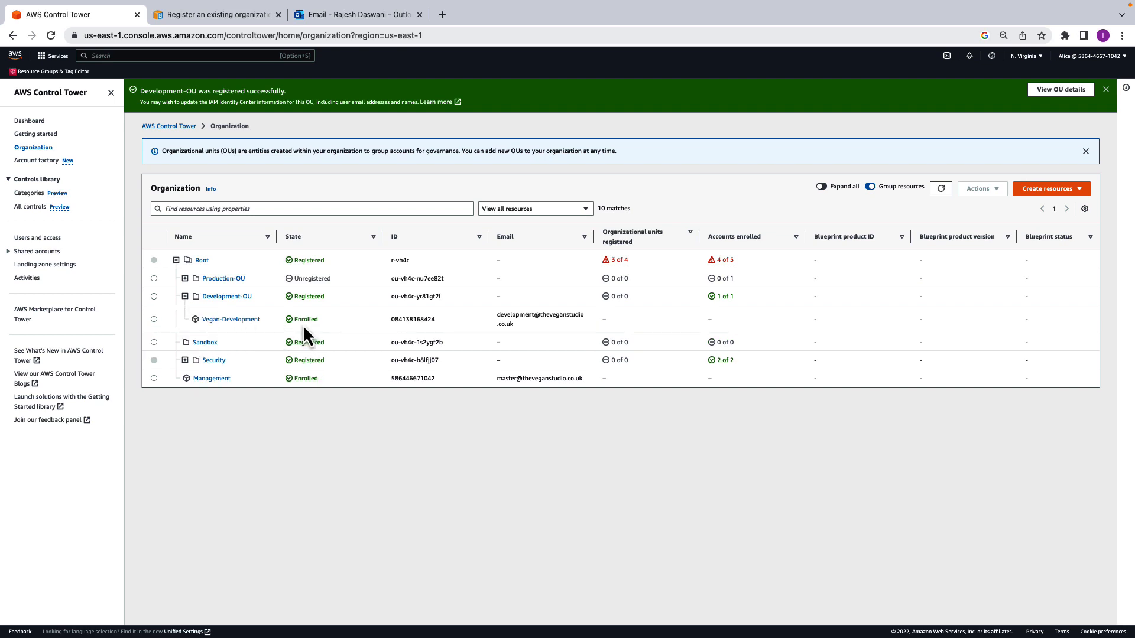
- Switch to Outlook, accept the development account's IAM Identity Center invitation by setting a new password, and list the AWS accounts in the access portal
{"action": "left_click", "coordinate": [360, 16]}
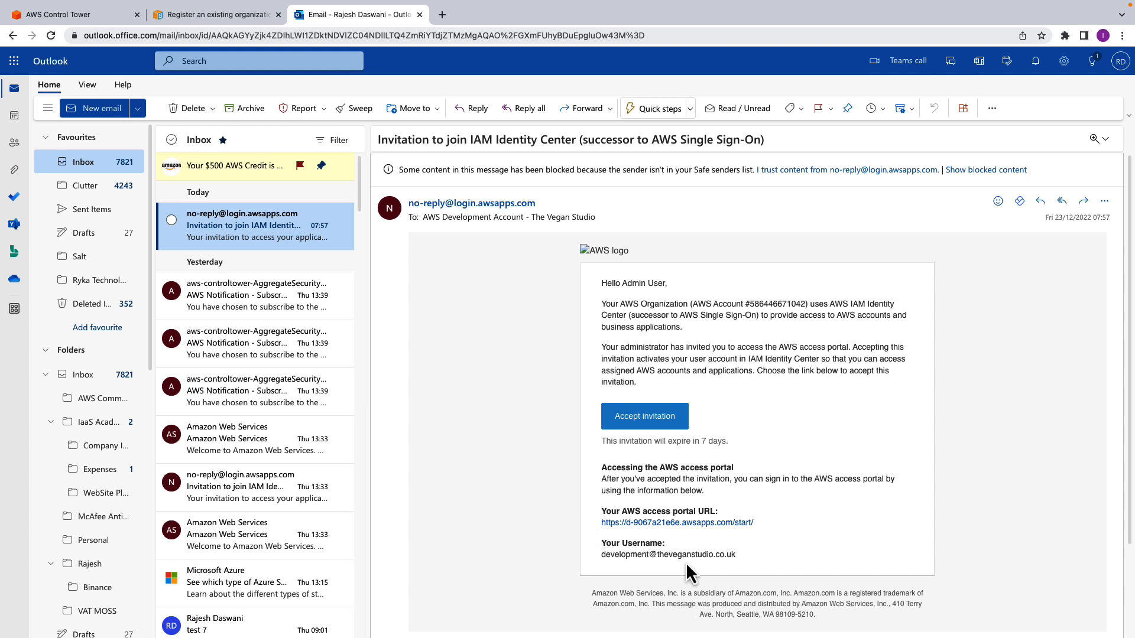
{"action": "left_click", "coordinate": [654, 421]}
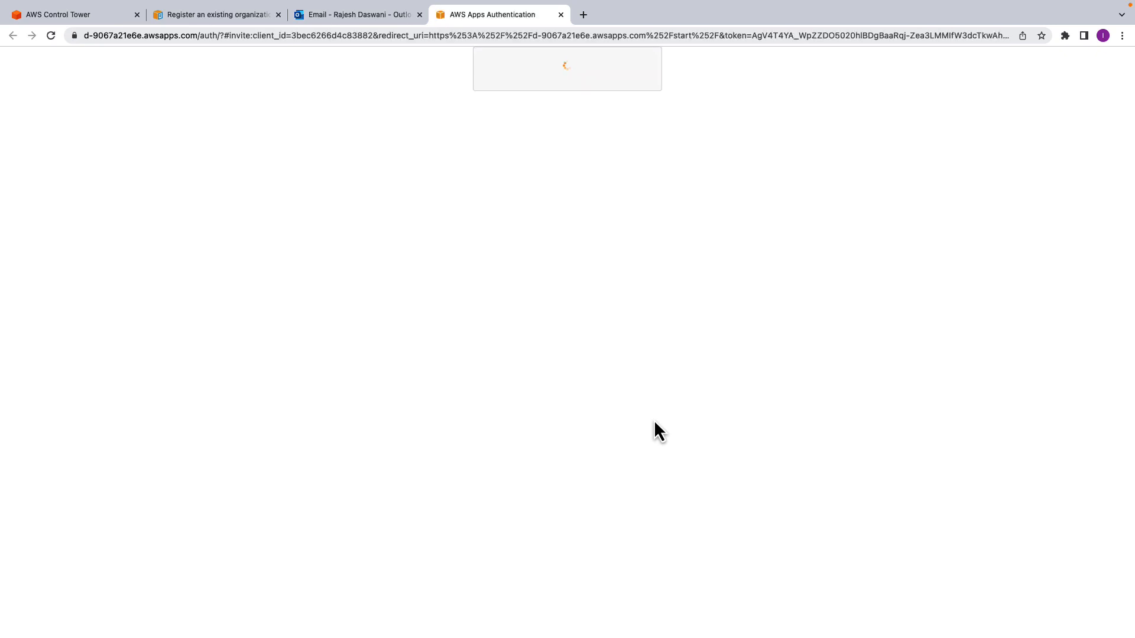
{"action": "left_click", "coordinate": [513, 394]}
{"action": "type", "text": "•••••••••••"}
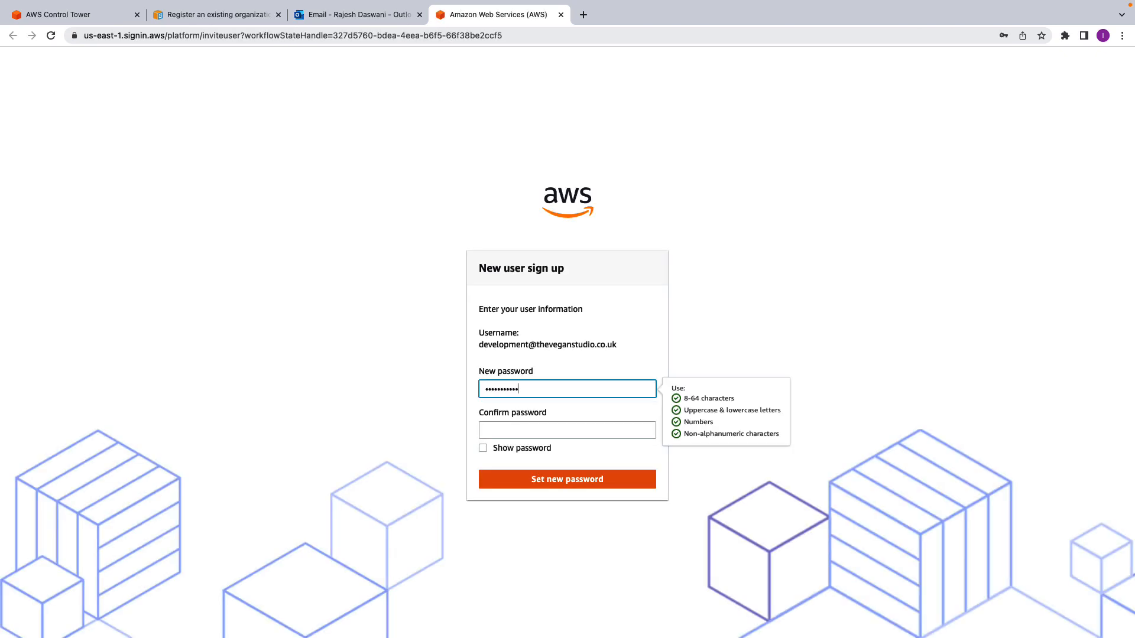
{"action": "key", "text": "Tab"}
{"action": "type", "text": "•••••••••••"}
{"action": "left_click", "coordinate": [531, 486]}
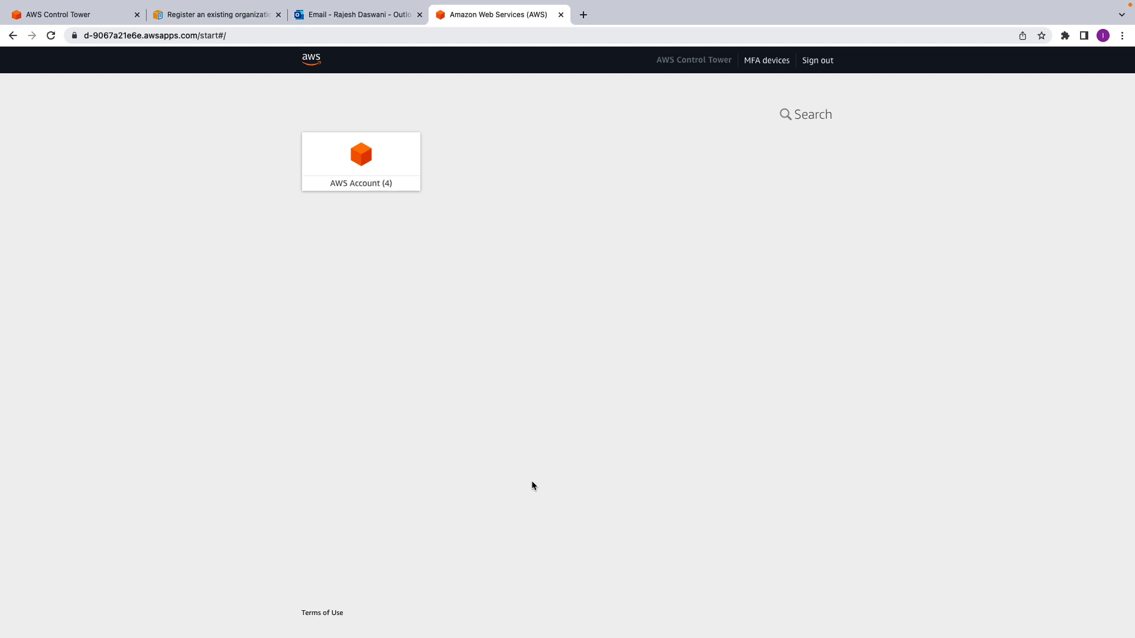
{"action": "left_click", "coordinate": [332, 194]}
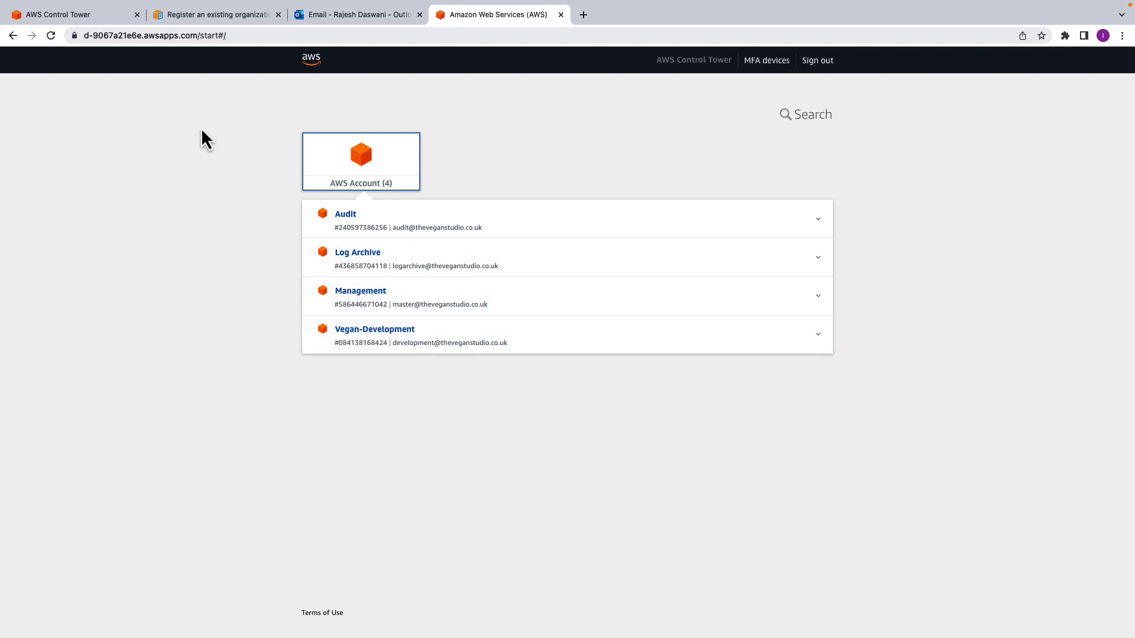
- Return to Control Tower, register Production-OU with the terms accepted, and expand the OU to check its account
{"action": "left_click", "coordinate": [98, 19]}
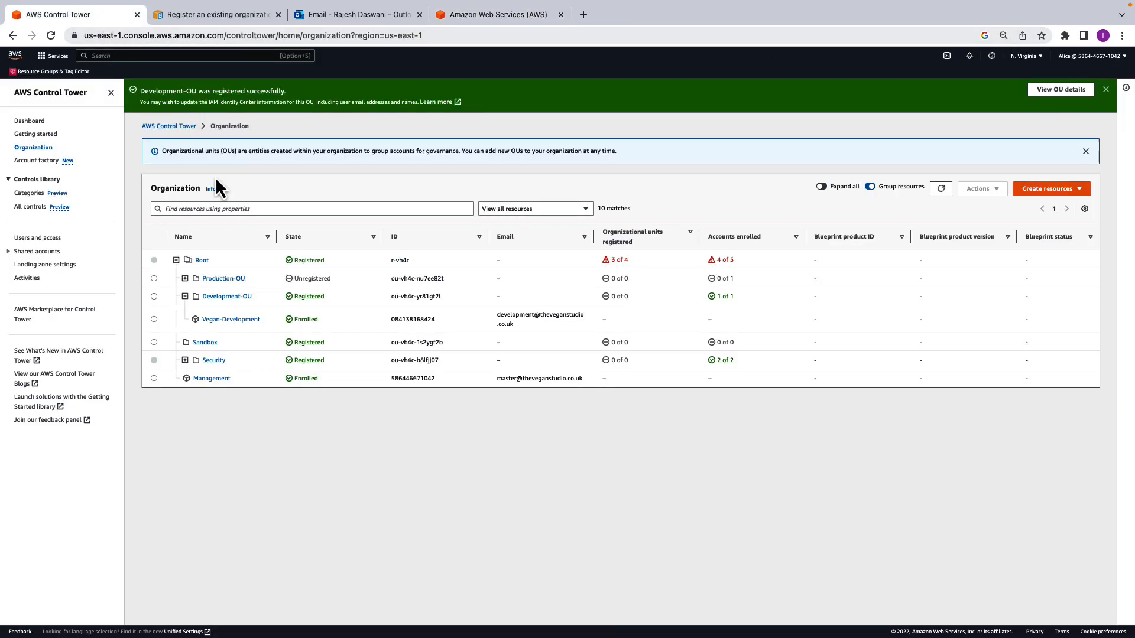
{"action": "left_click", "coordinate": [154, 279]}
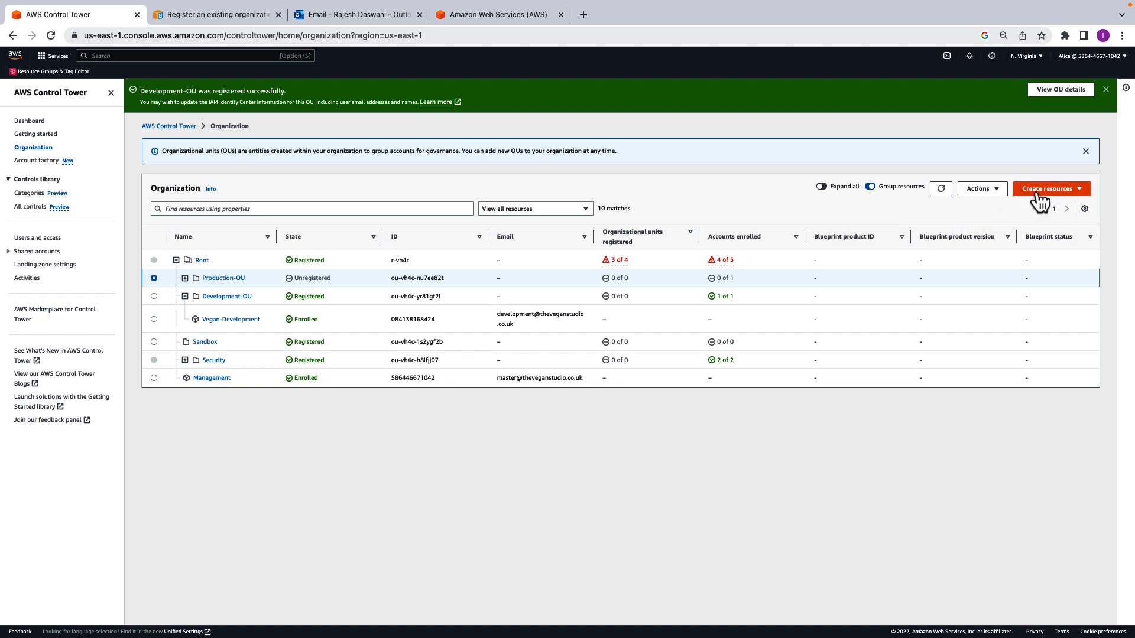
{"action": "left_click", "coordinate": [993, 195]}
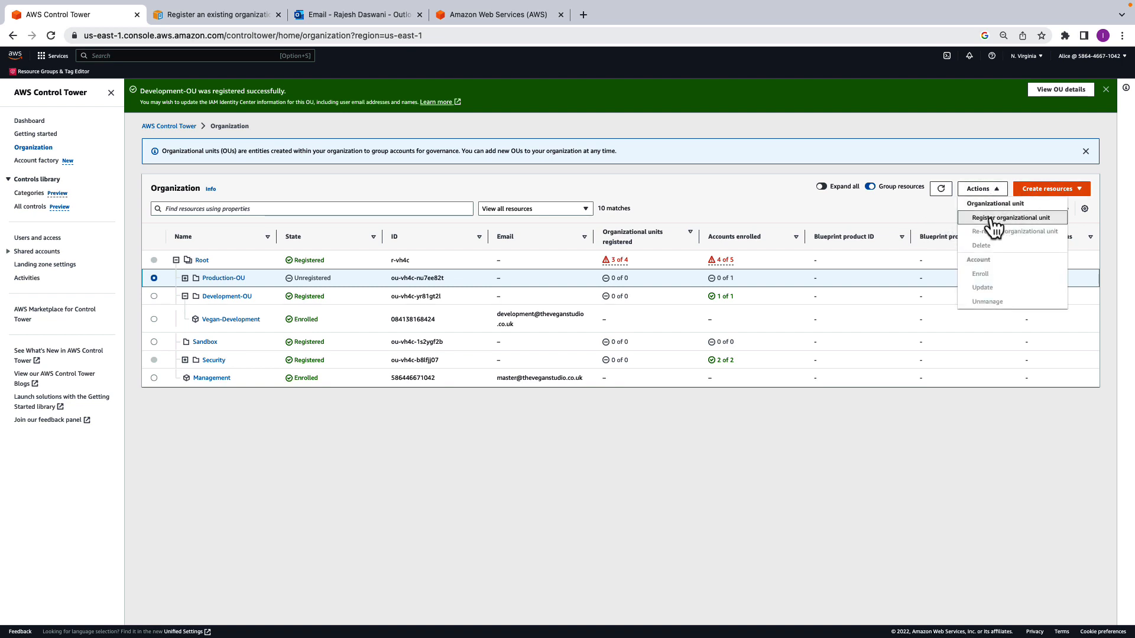
{"action": "left_click", "coordinate": [992, 219]}
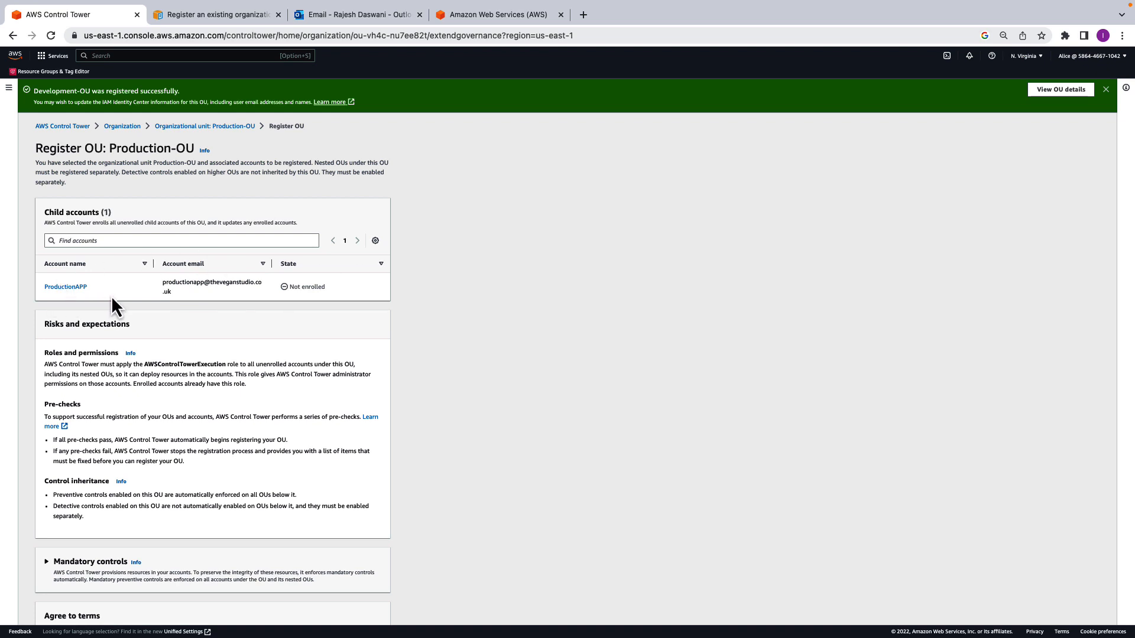
{"action": "scroll", "coordinate": [279, 353], "scroll_direction": "down", "scroll_amount": 3}
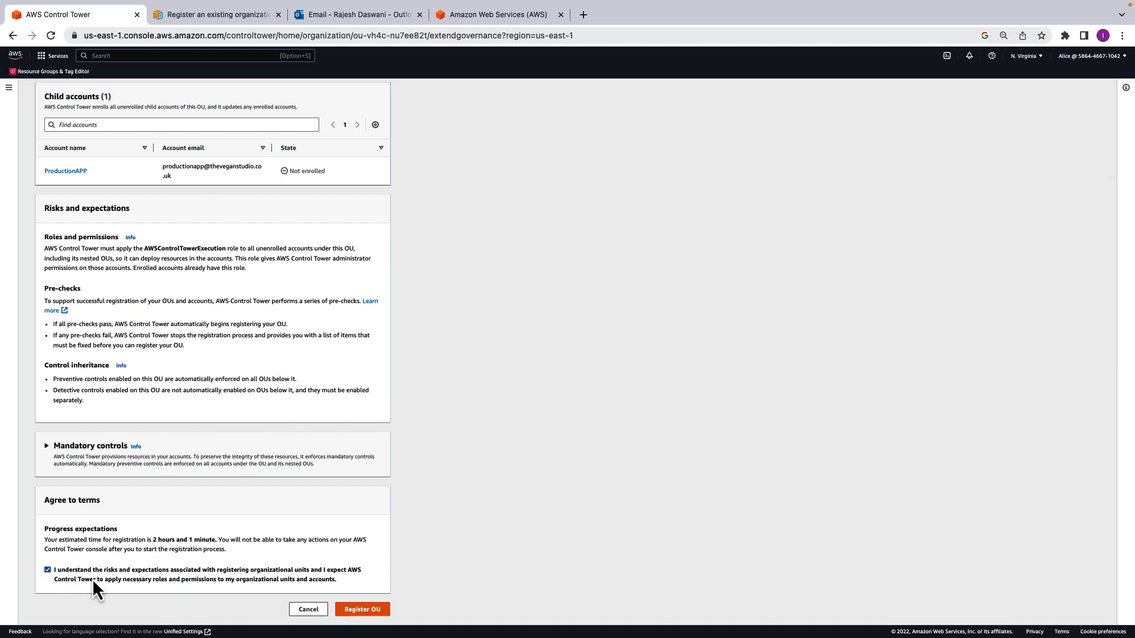
{"action": "left_click", "coordinate": [378, 610]}
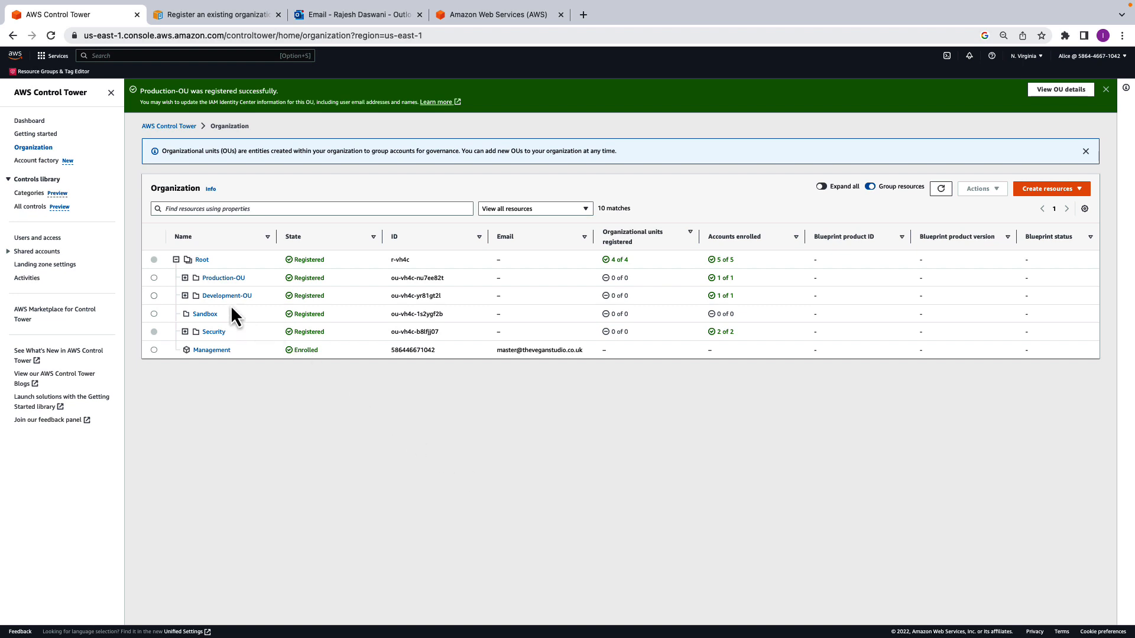
{"action": "left_click", "coordinate": [185, 277]}
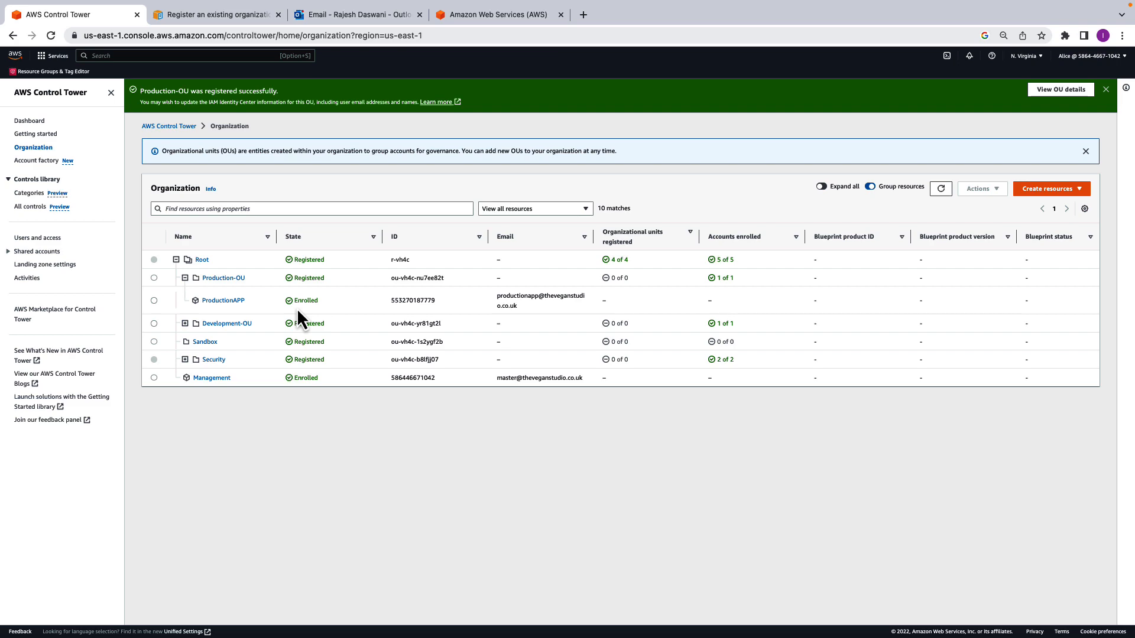
- Switch to Outlook, accept the production account's IAM Identity Center invitation by setting a new password, and list the AWS accounts in the access portal
{"action": "left_click", "coordinate": [373, 16]}
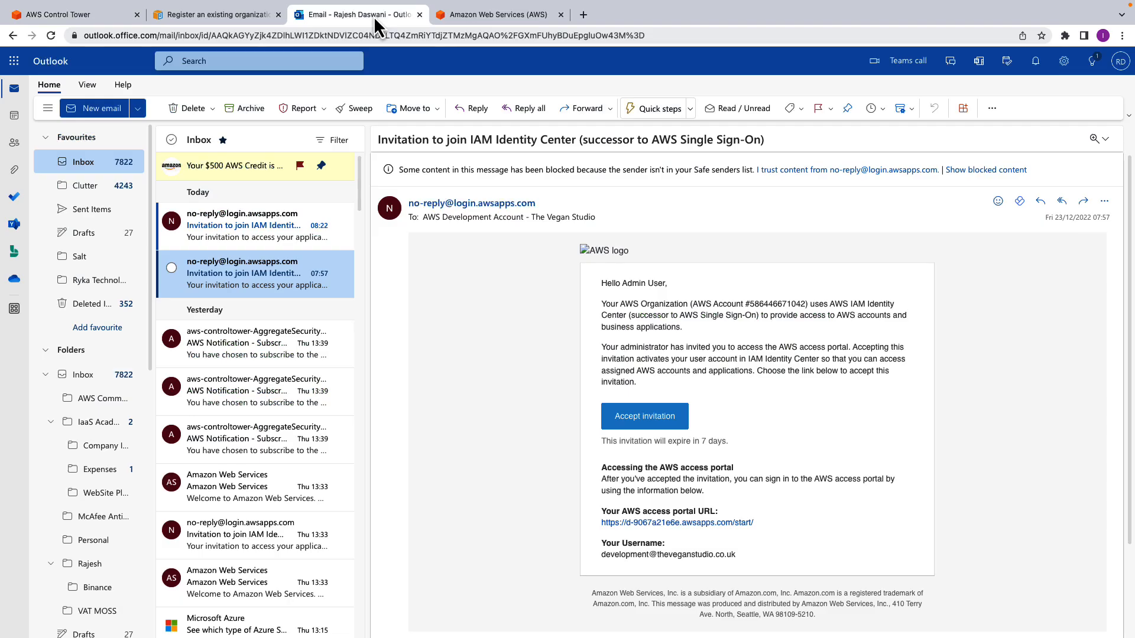
{"action": "left_click", "coordinate": [257, 236]}
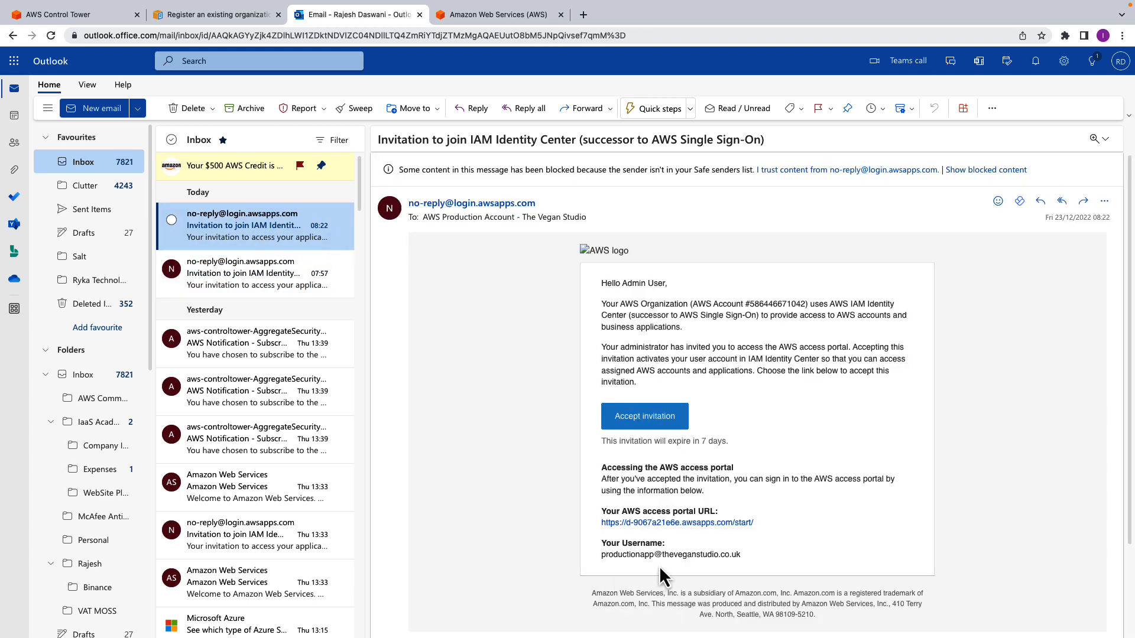
{"action": "left_click", "coordinate": [657, 423]}
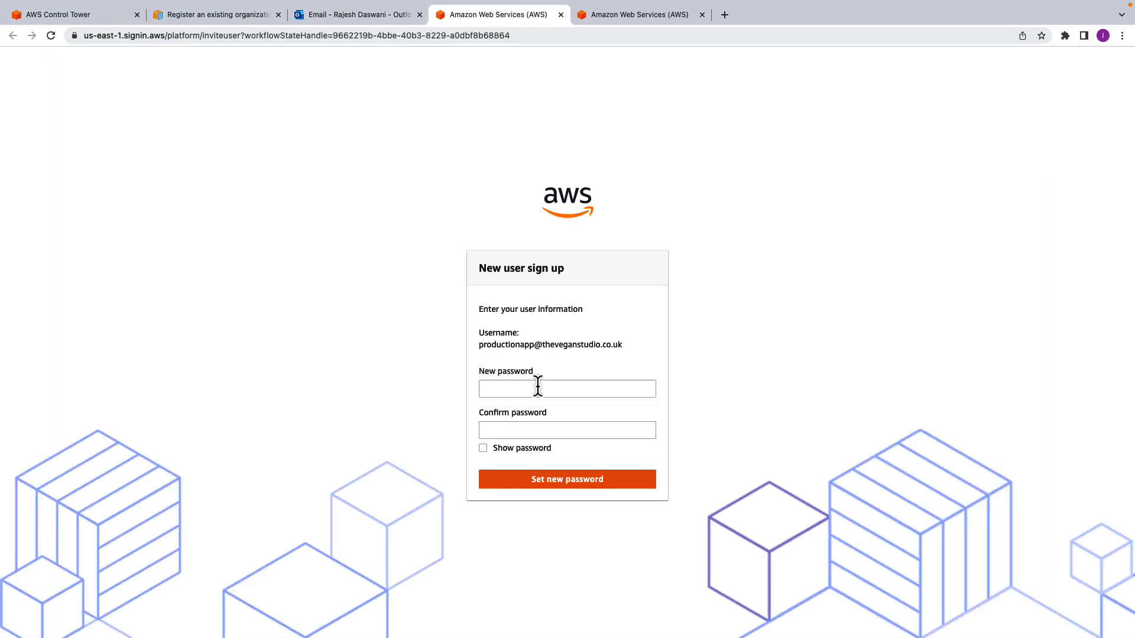
{"action": "left_click", "coordinate": [538, 387]}
{"action": "type", "text": "••••••••••"}
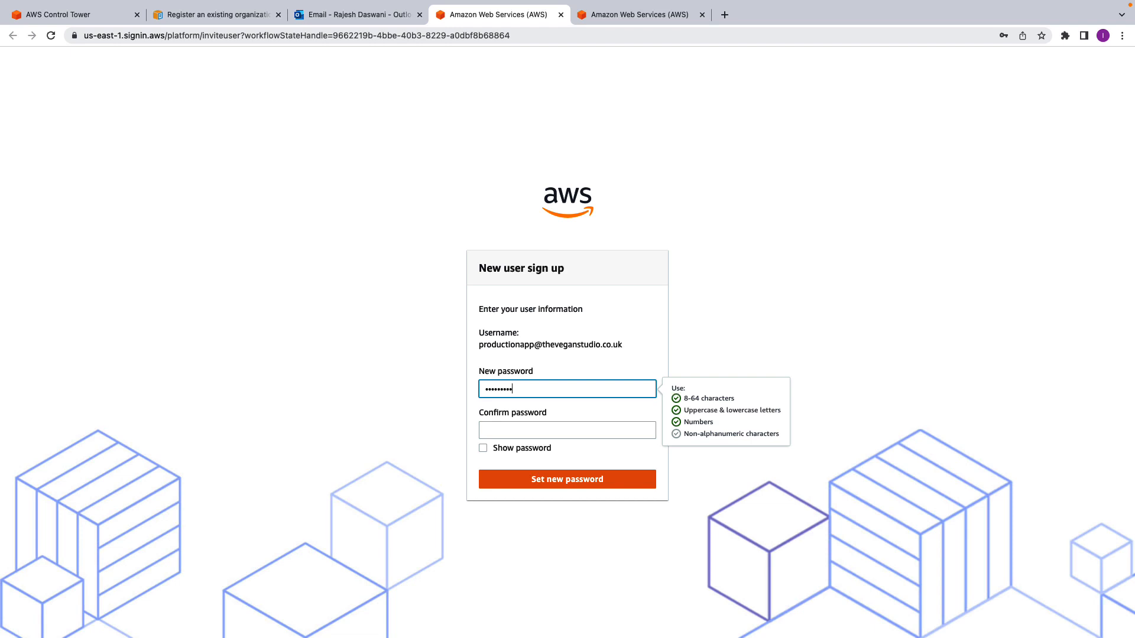
{"action": "type", "text": "•"}
{"action": "key", "text": "Tab"}
{"action": "type", "text": "•••••••••"}
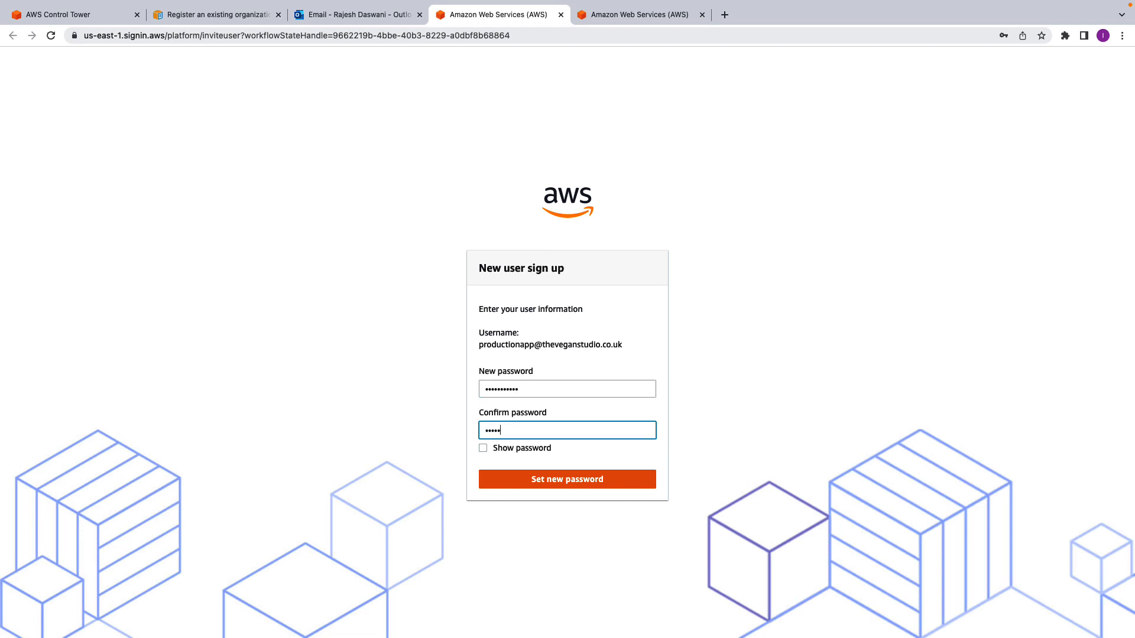
{"action": "type", "text": "••"}
{"action": "left_click", "coordinate": [575, 480]}
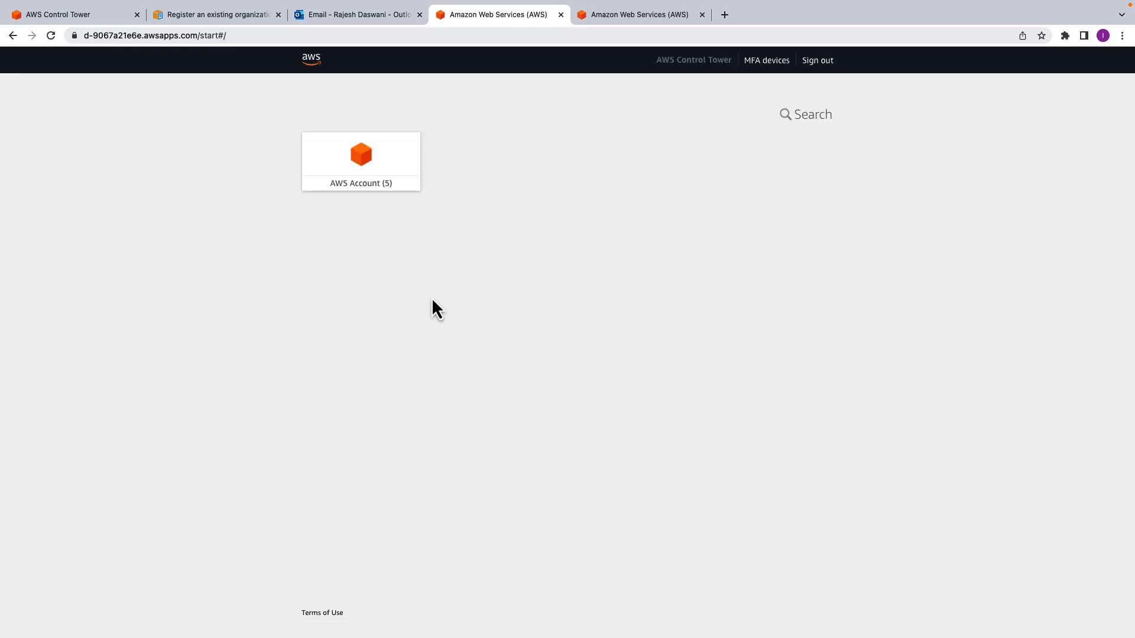
{"action": "left_click", "coordinate": [357, 188]}
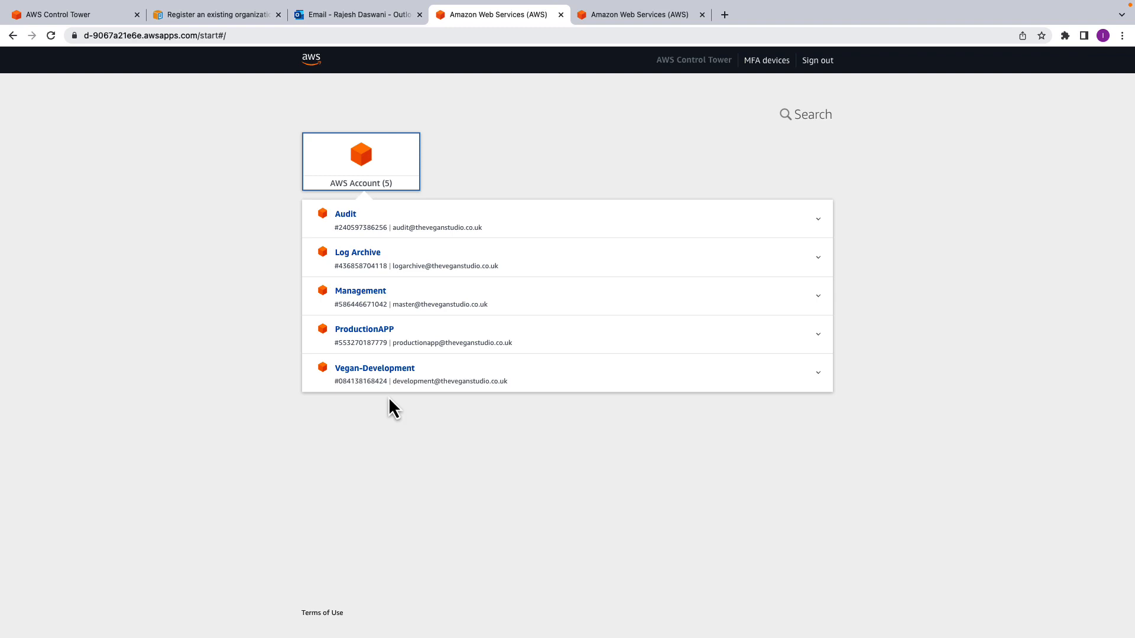
- Close the Outlook, AWS access portal and Control Tower documentation pages, leaving only the Control Tower console open
{"action": "left_click", "coordinate": [419, 14]}
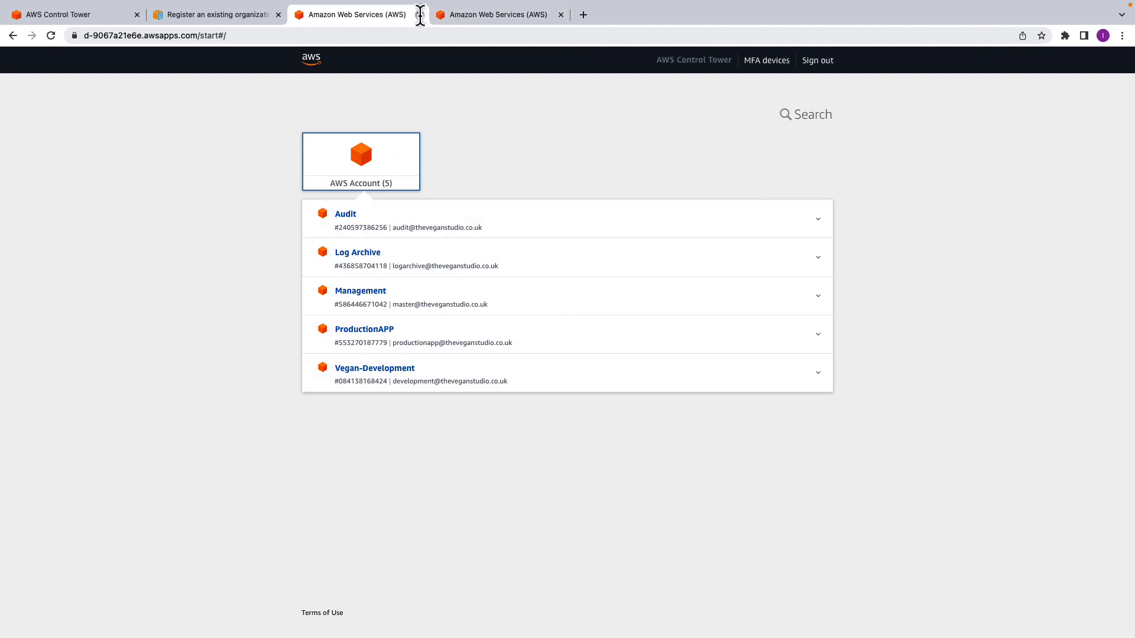
{"action": "left_click", "coordinate": [420, 14]}
{"action": "left_click", "coordinate": [419, 14]}
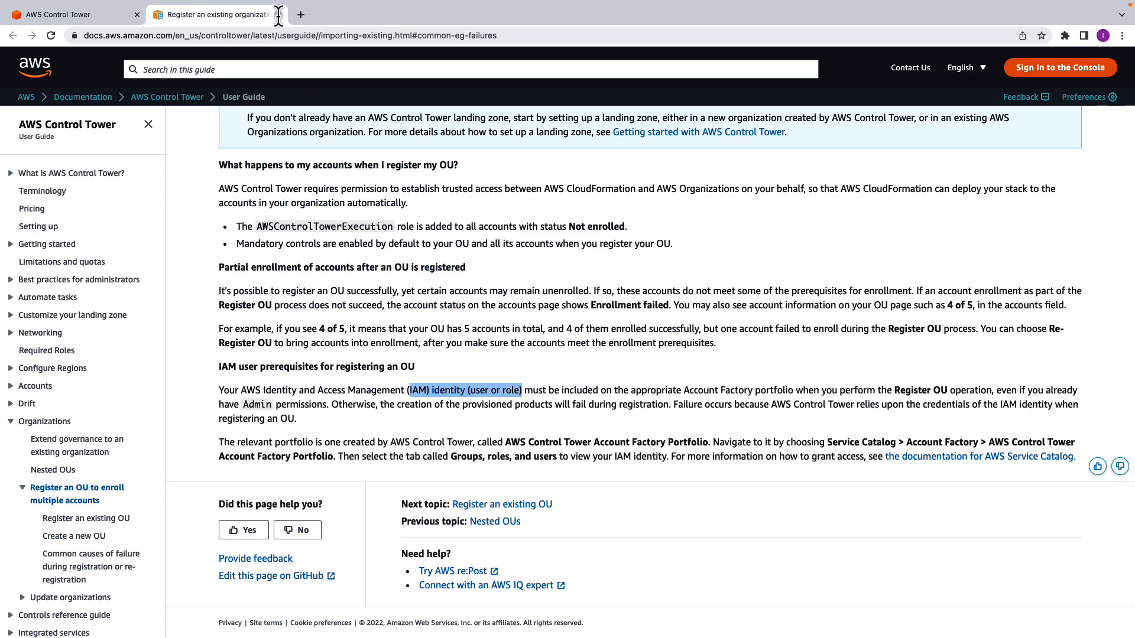
{"action": "left_click", "coordinate": [278, 14]}
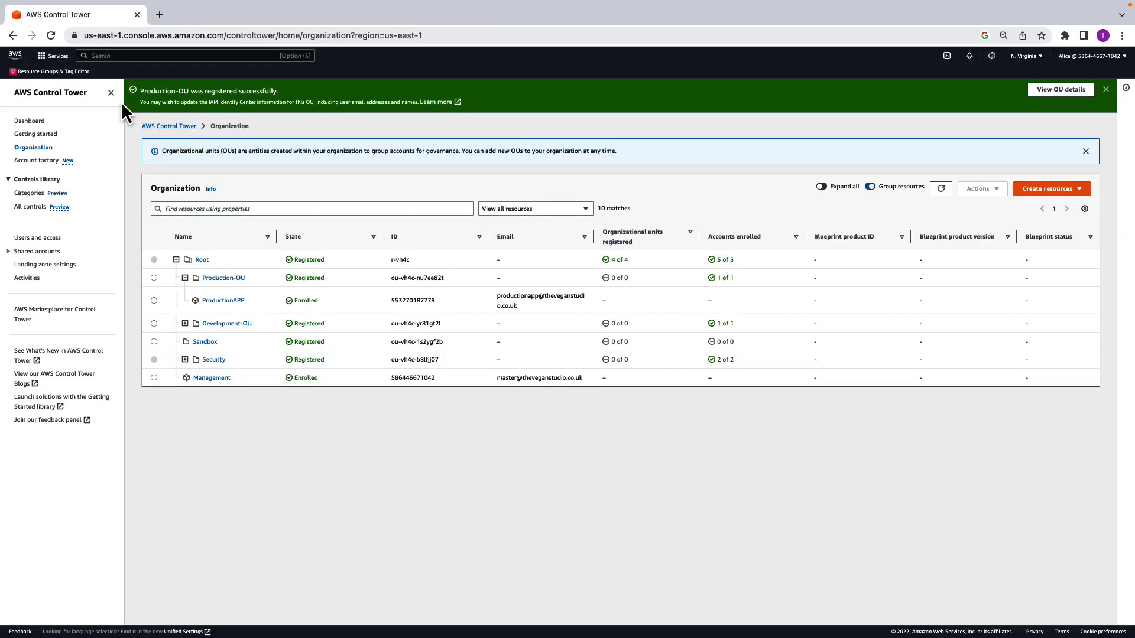
- Examine the Control Tower dashboard's environment summary, noncompliant resources, registered organizational units and enrolled accounts
{"action": "left_click", "coordinate": [31, 122]}
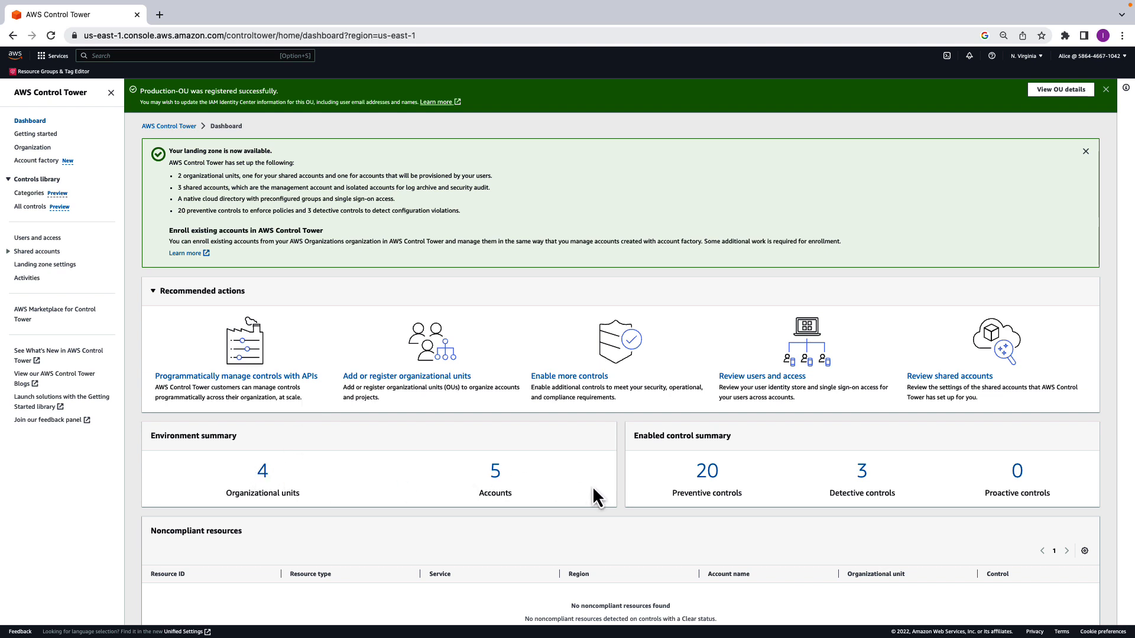
{"action": "scroll", "coordinate": [627, 497], "scroll_direction": "down", "scroll_amount": 3}
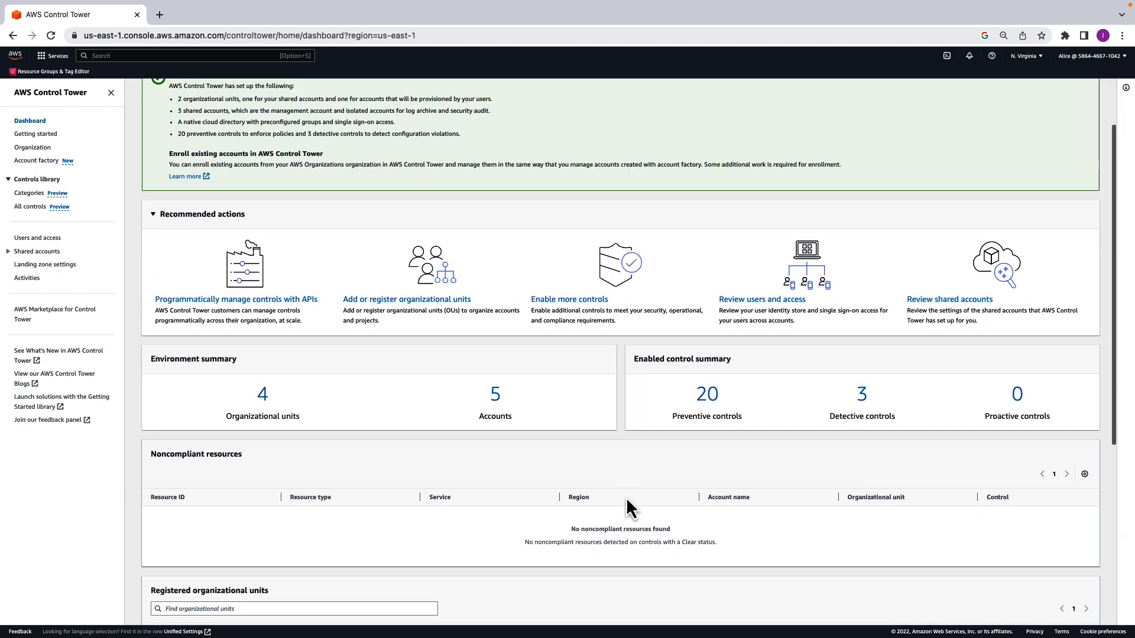
{"action": "scroll", "coordinate": [626, 498], "scroll_direction": "down", "scroll_amount": 3}
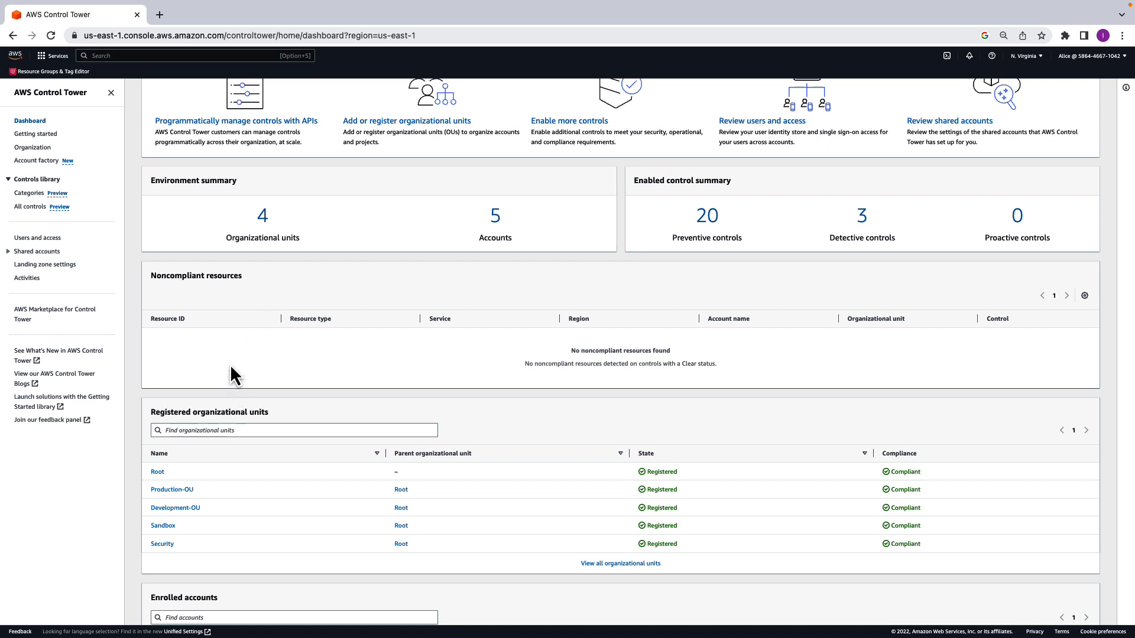
{"action": "scroll", "coordinate": [297, 471], "scroll_direction": "down", "scroll_amount": 1}
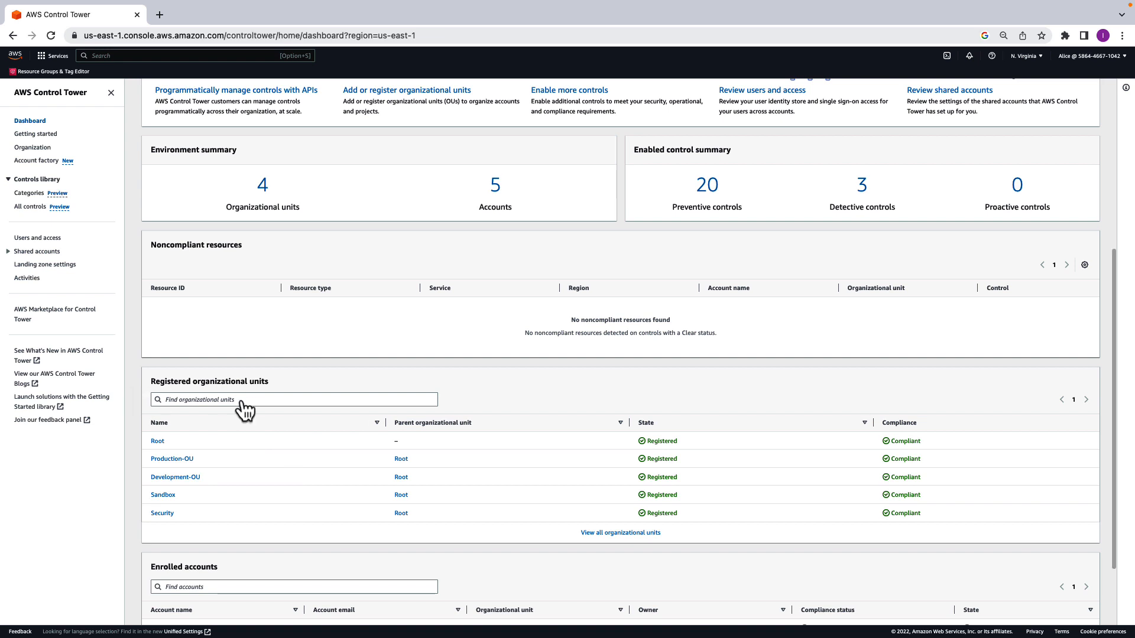
{"action": "scroll", "coordinate": [241, 483], "scroll_direction": "down", "scroll_amount": 3}
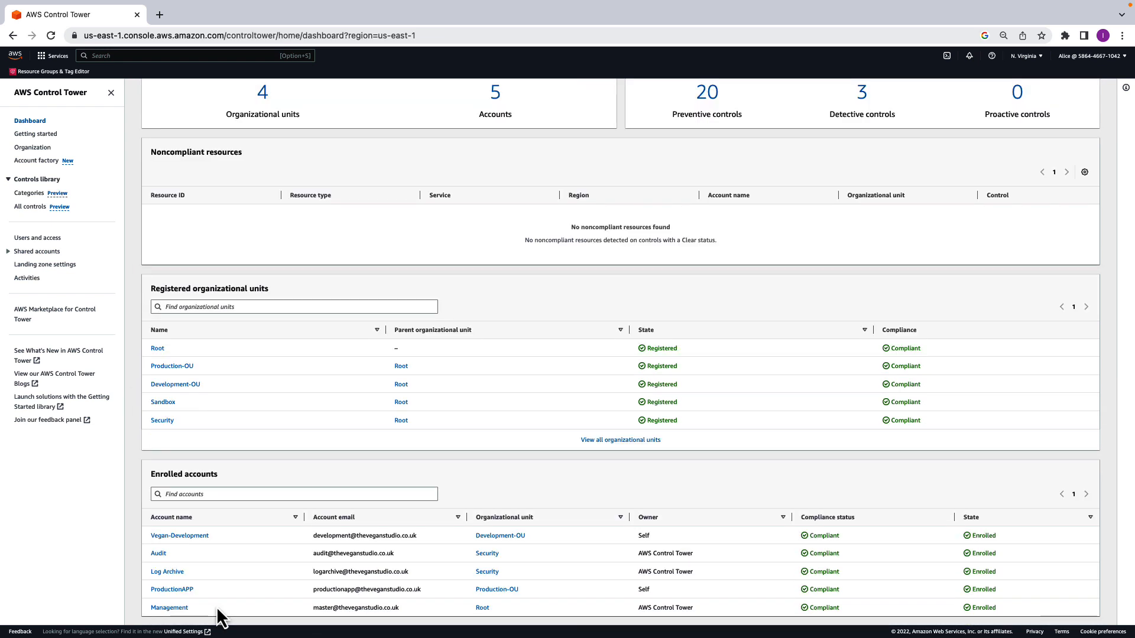